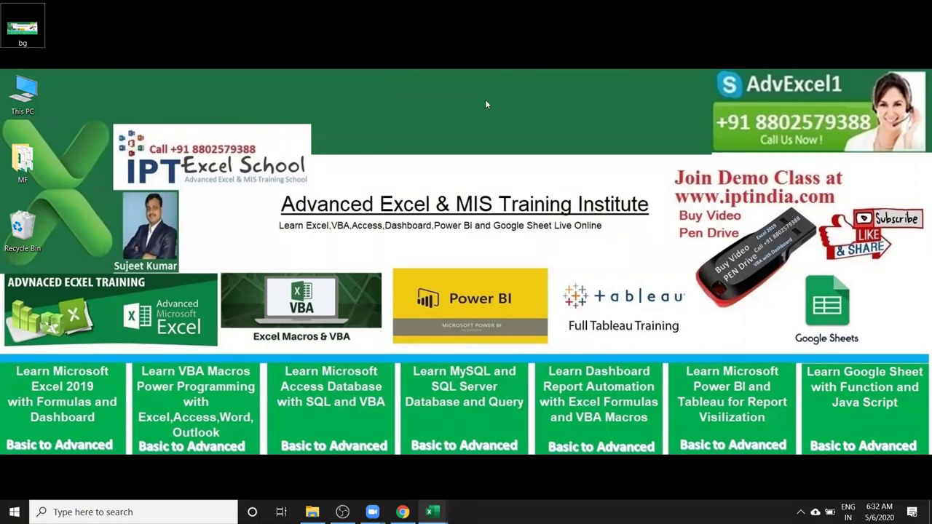
Switch to the Book6 workbook in Excel and select cell E4.
key(alt+Tab)
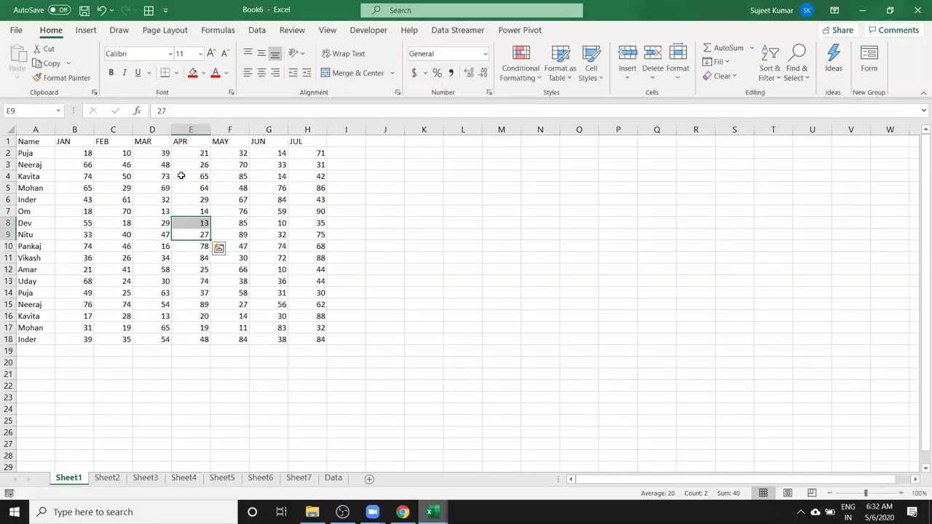
click(181, 176)
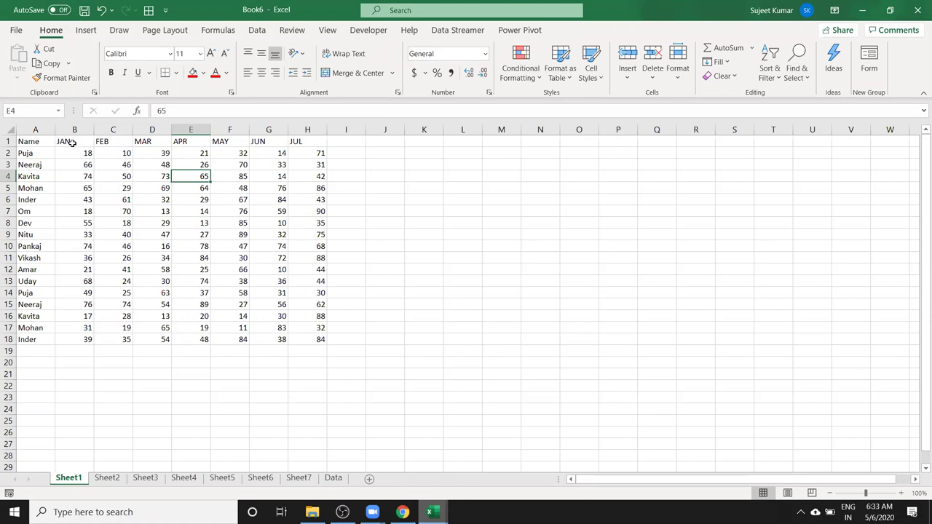
click(41, 155)
click(136, 182)
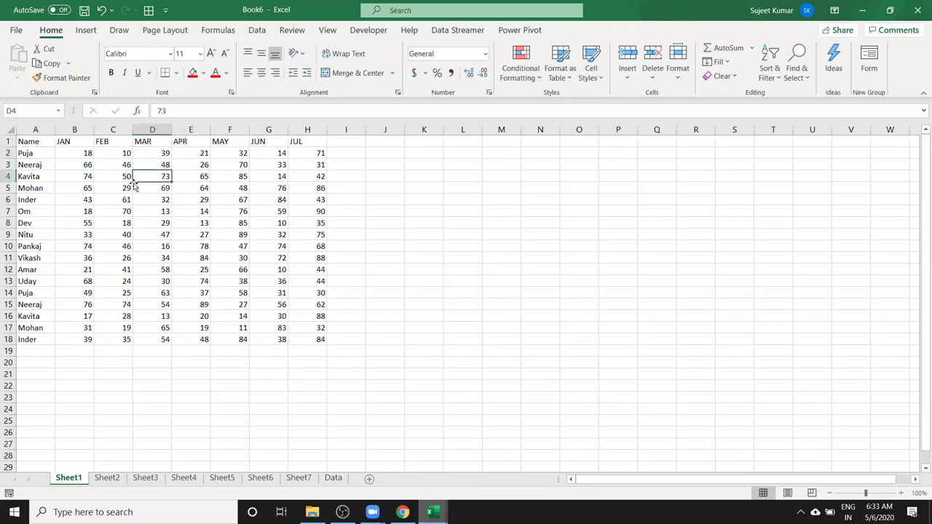
key(ctrl+a)
key(ctrl+q)
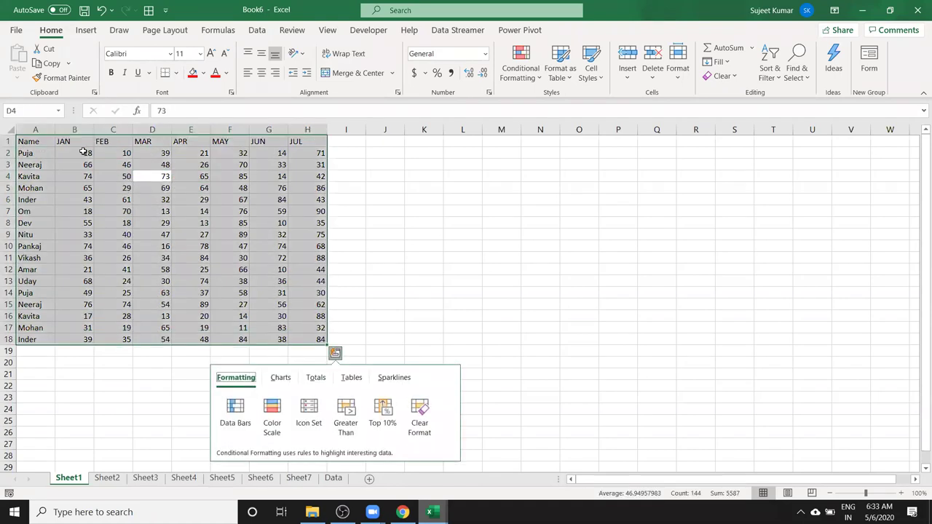
click(138, 222)
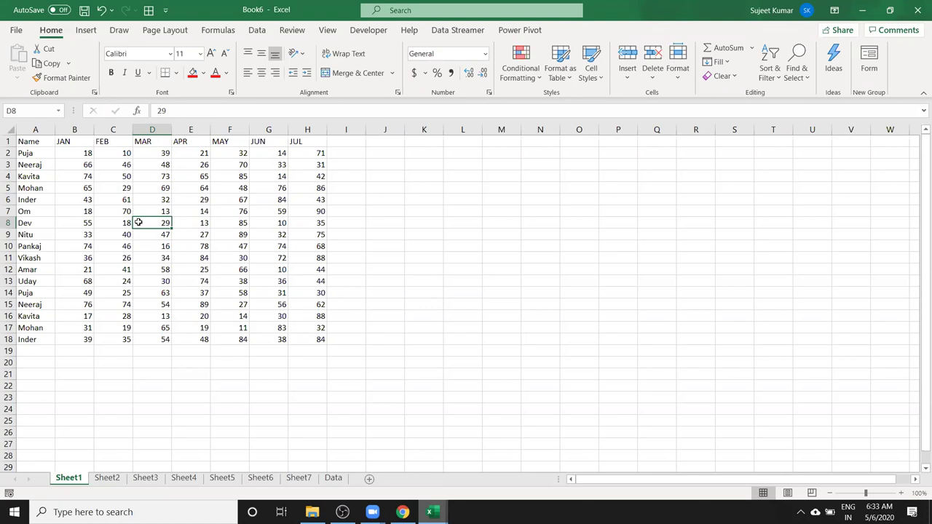
Select the table's current region A1:H18 through Go To Special.
click(788, 75)
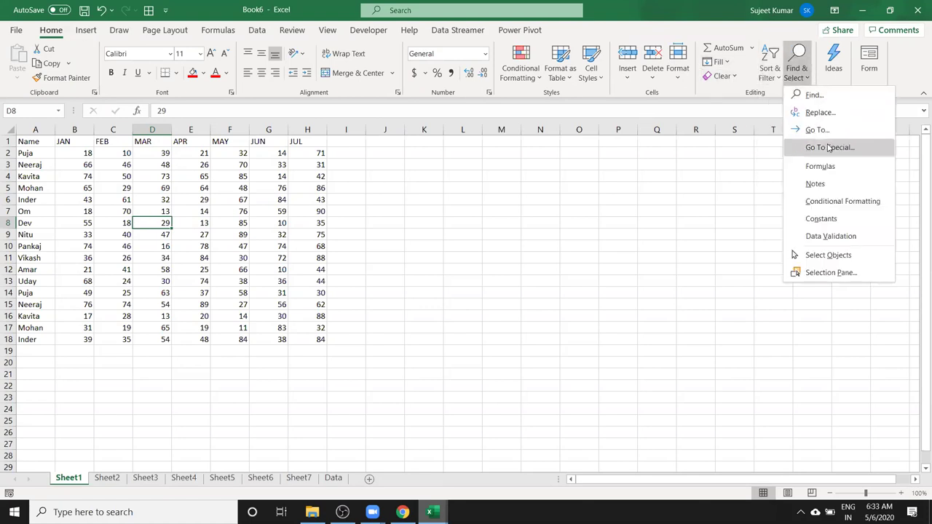
click(828, 147)
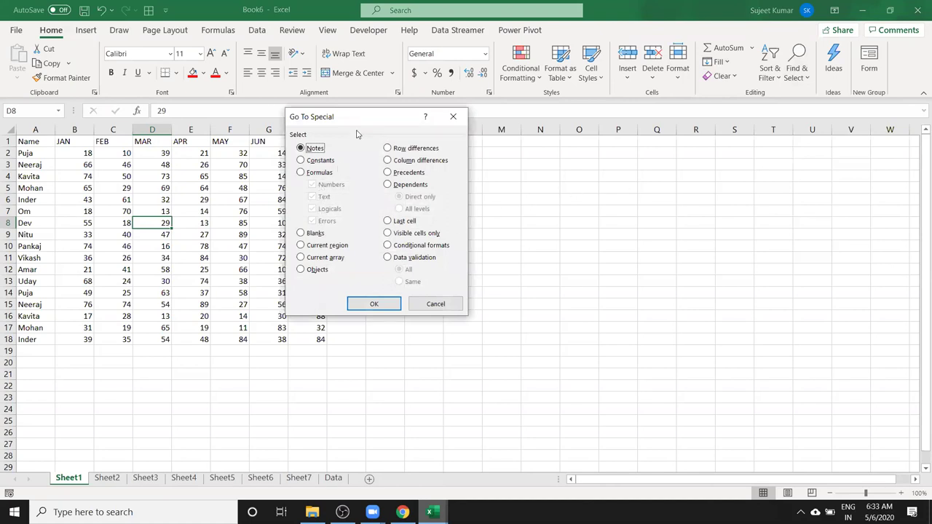
drag(368, 118, 580, 118)
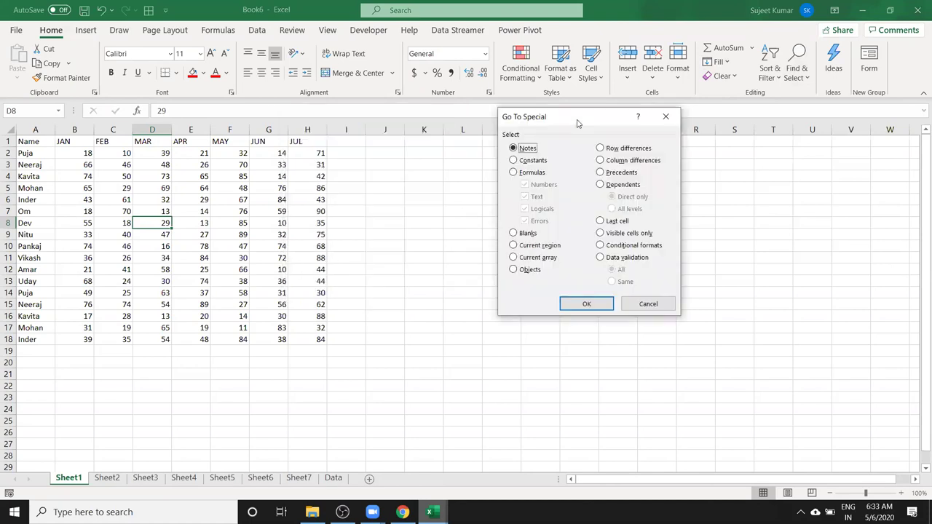
click(539, 246)
click(587, 304)
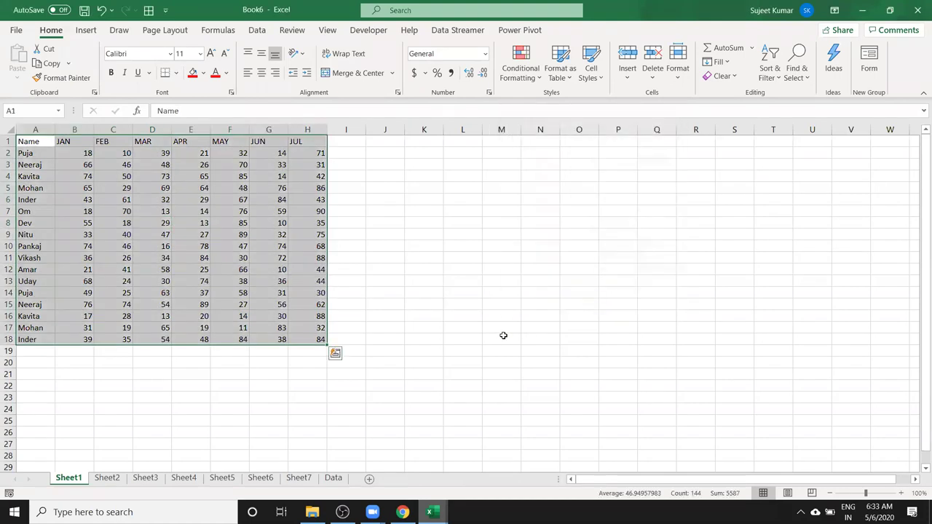
Insert a blank row 9 above Nitu, then select the top block A1:H8 from B6.
click(122, 188)
click(8, 235)
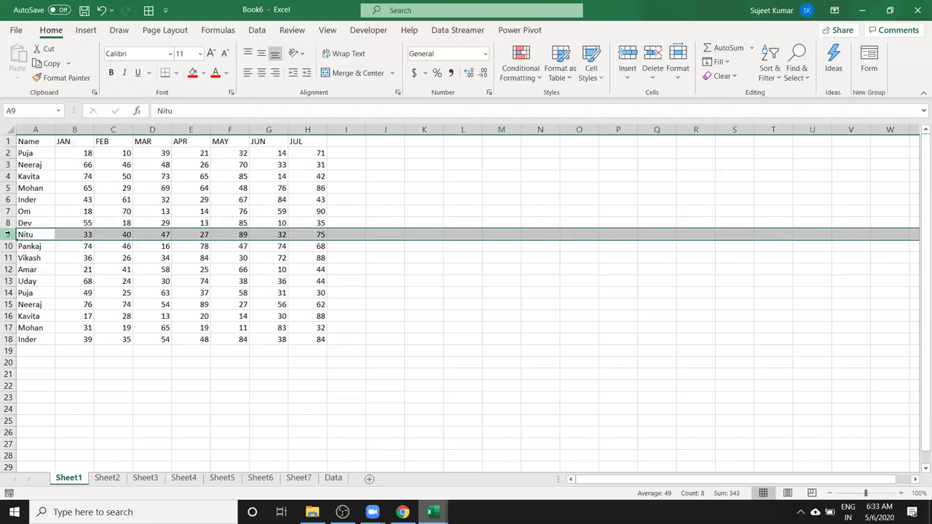
key(ctrl+shift+plus)
click(64, 198)
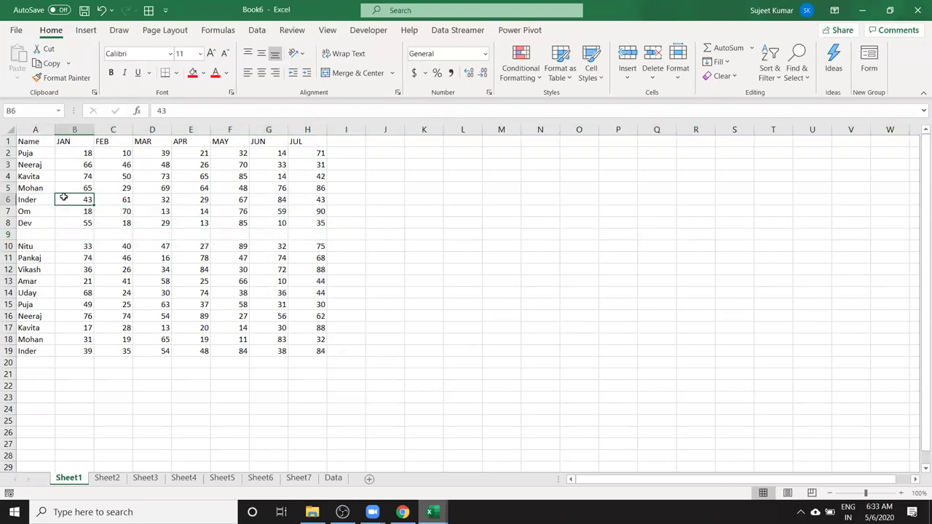
key(ctrl+a)
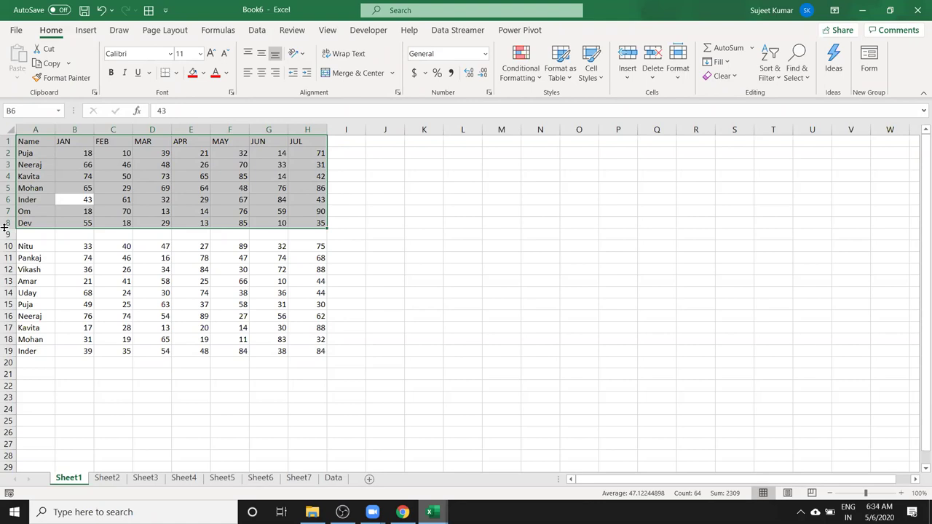
click(48, 233)
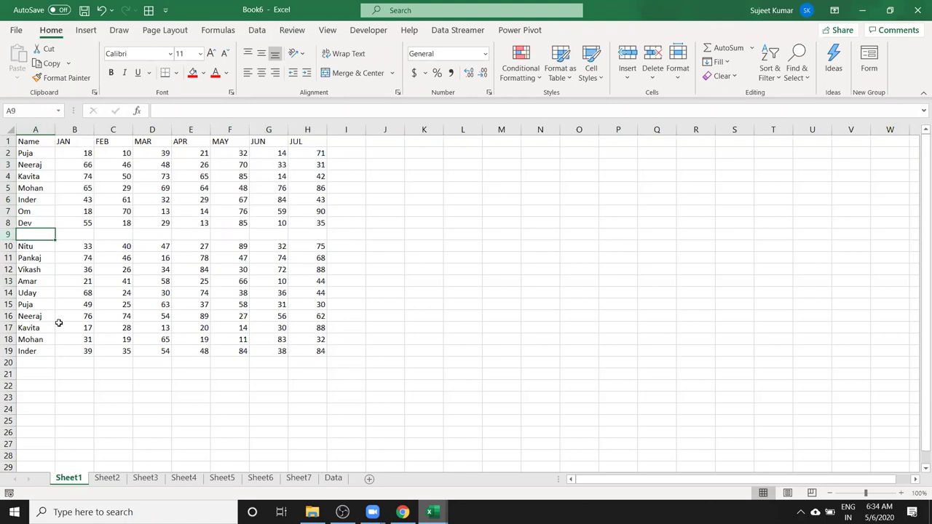
key(shift+space)
key(ctrl+minus)
click(308, 270)
drag(307, 142, 307, 154)
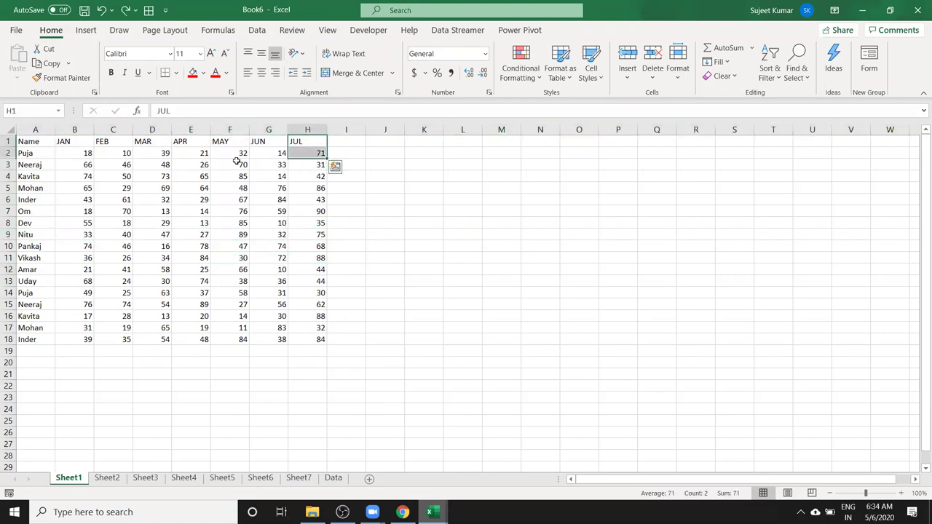
key(ctrl+Home)
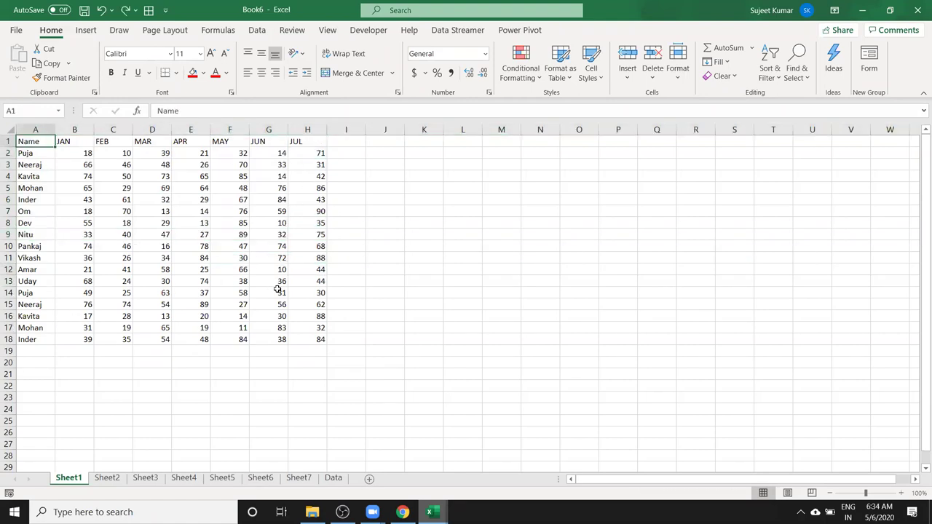
drag(322, 341, 6, 123)
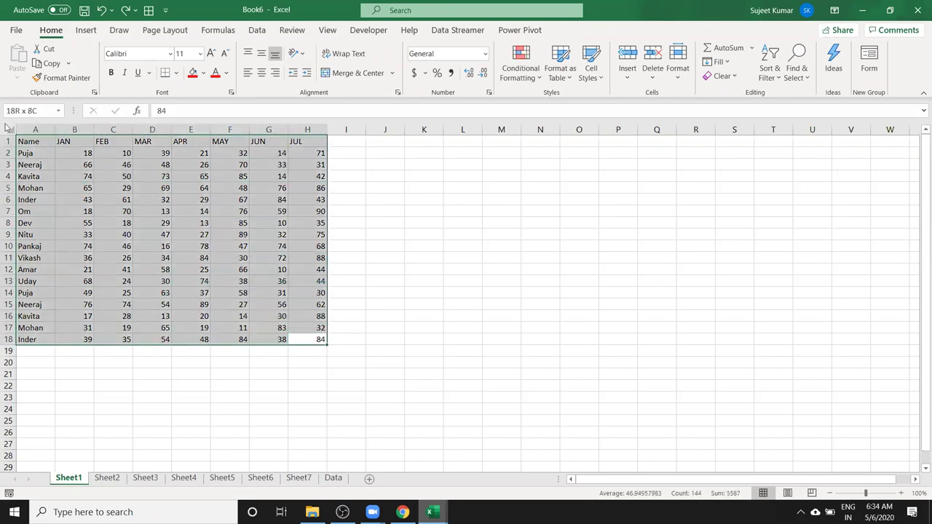
click(95, 197)
click(153, 236)
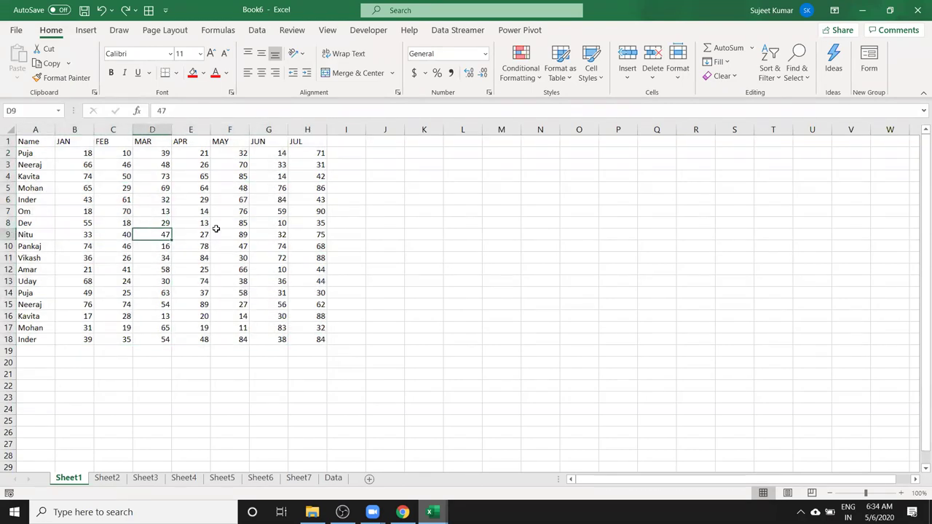
click(301, 224)
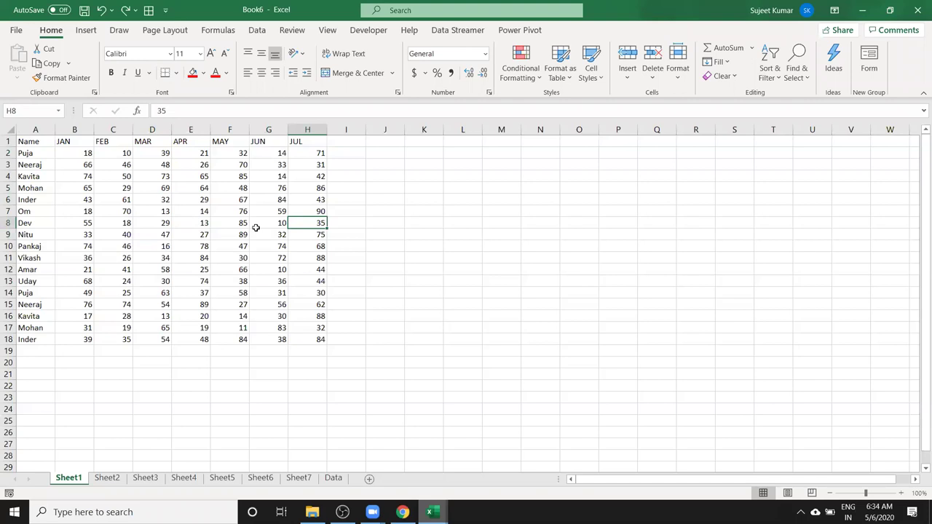
key(ctrl+z)
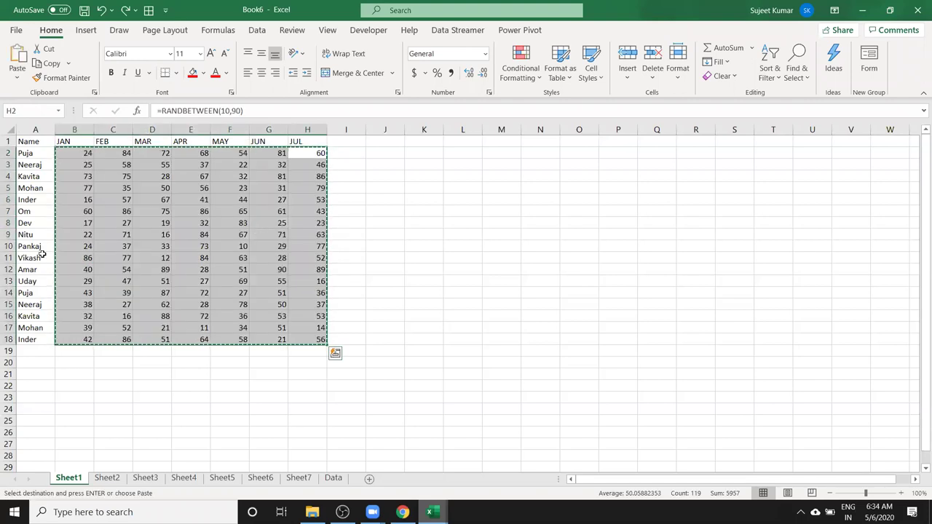
click(77, 239)
key(shift+space)
key(ctrl+shift+plus)
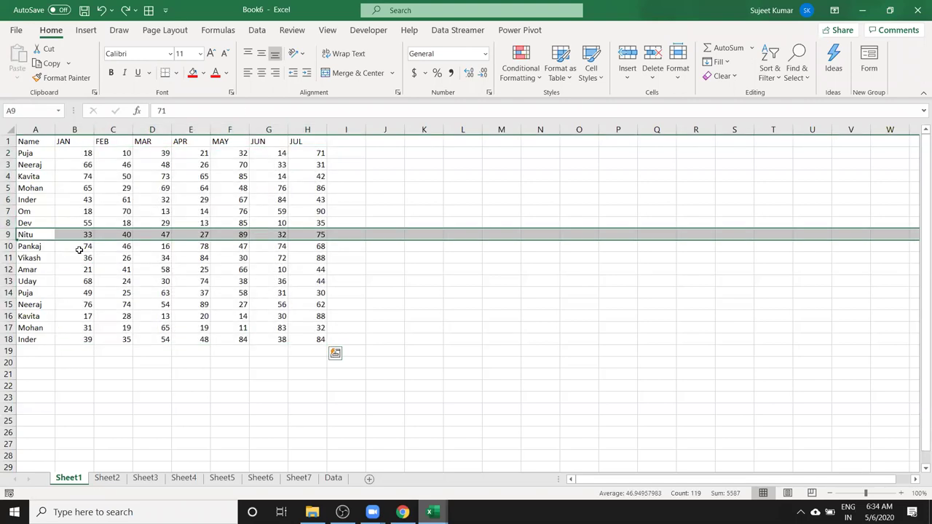
click(110, 303)
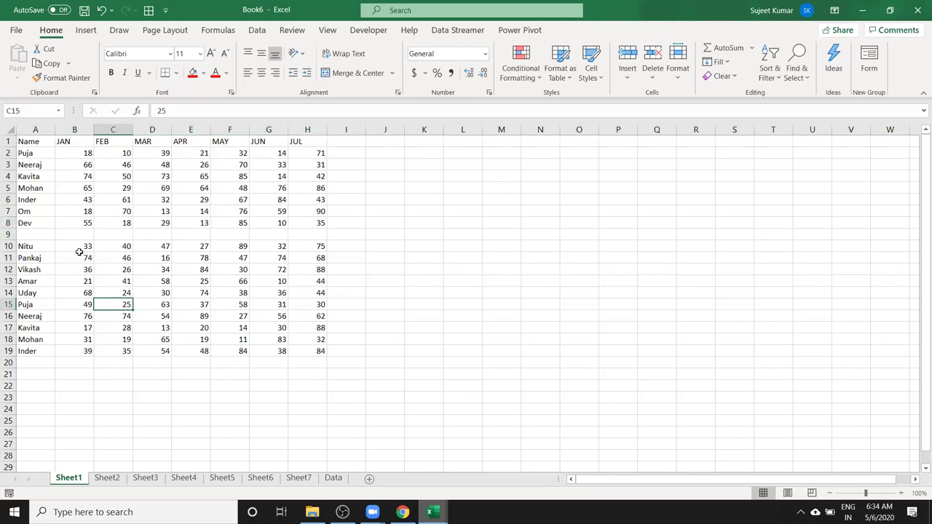
Starting from A1, select the full range A1:H19 across the blank row 9.
click(38, 143)
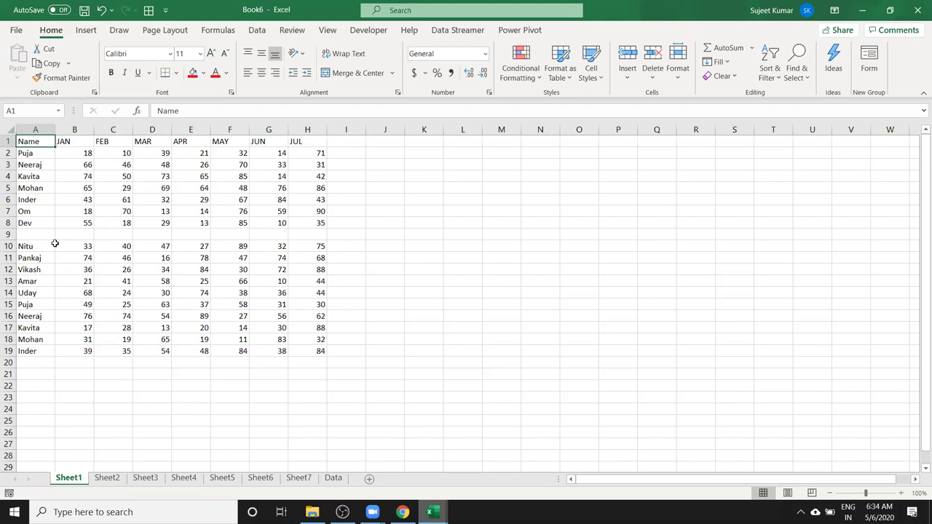
shift+click(323, 352)
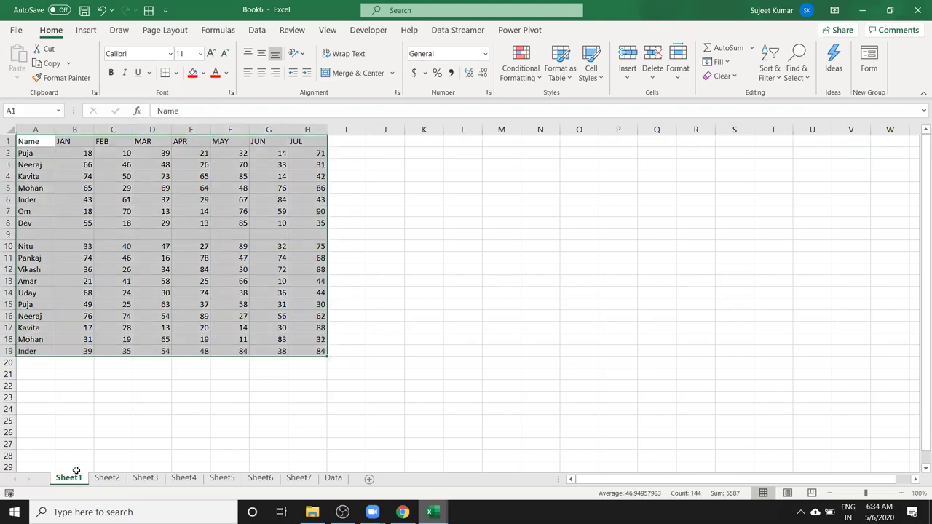
click(108, 320)
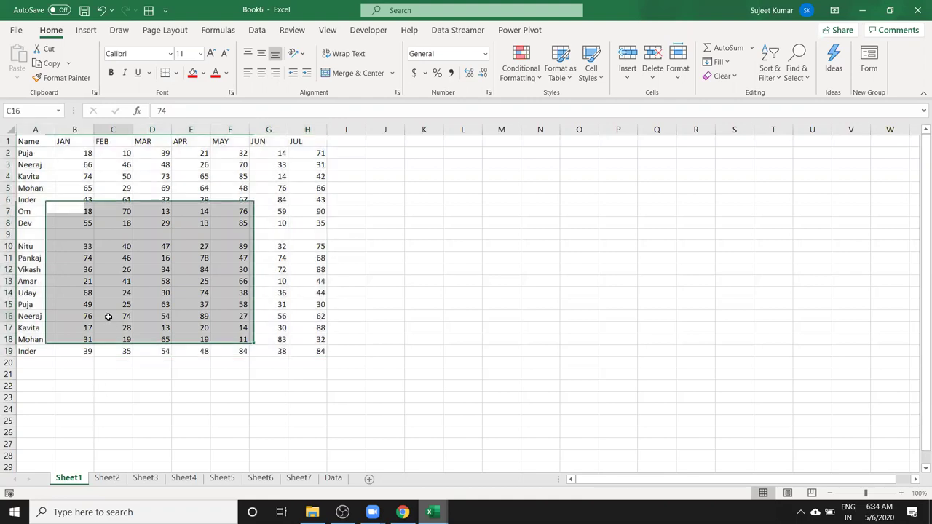
click(33, 143)
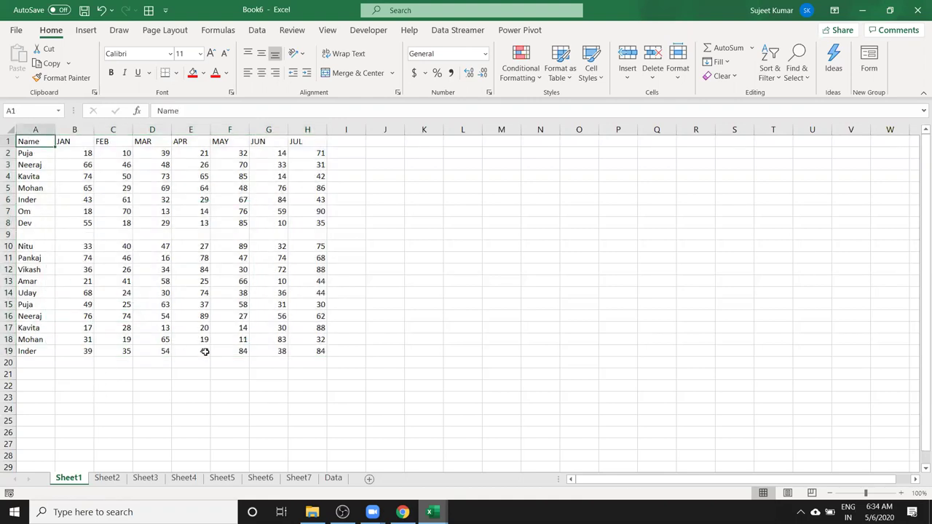
shift+click(302, 351)
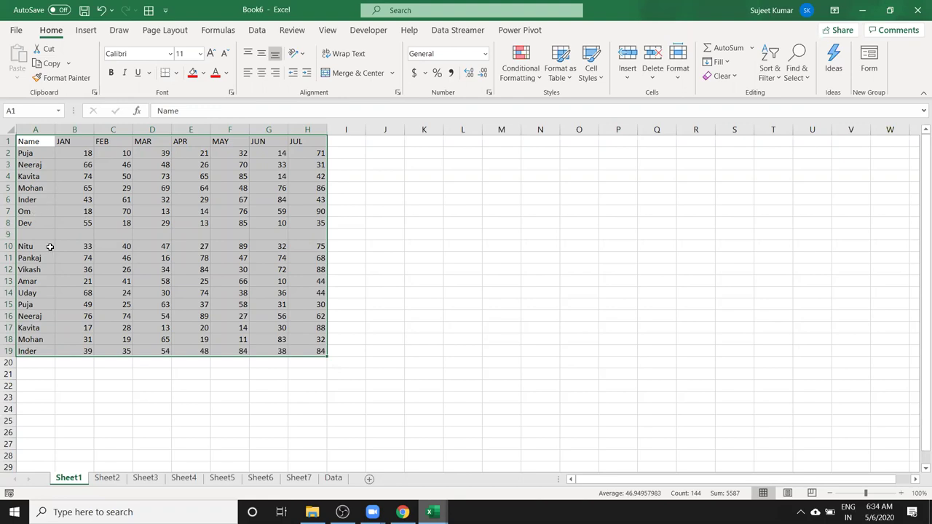
Delete blank row 9 so Nitu follows Dev, then return to cell A1.
click(77, 230)
click(8, 234)
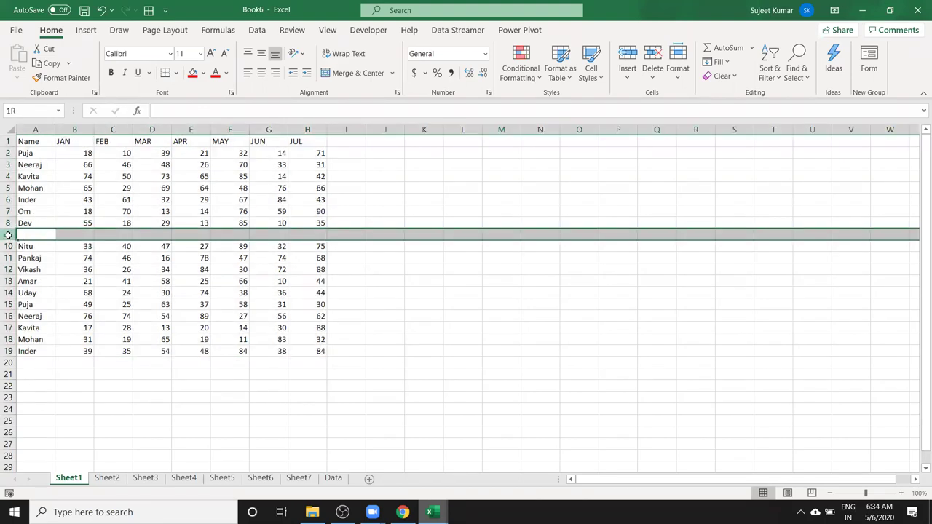
key(ctrl+minus)
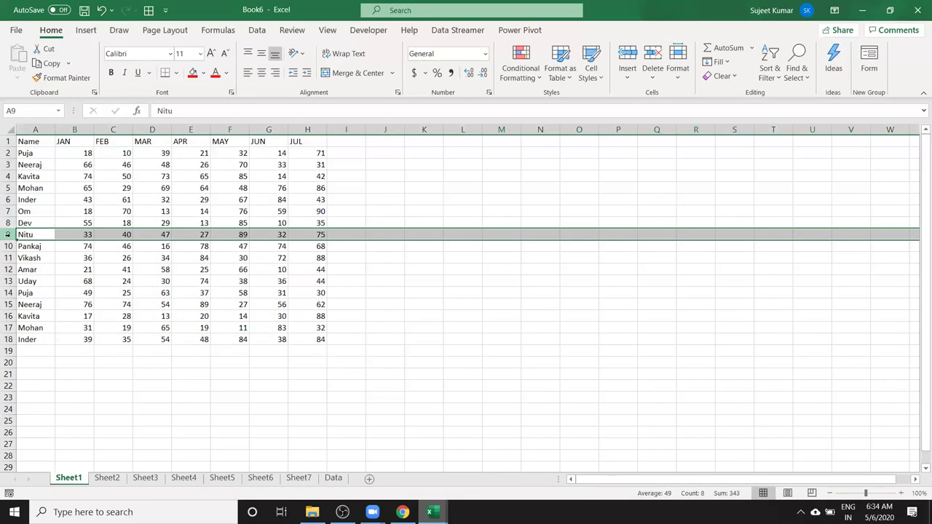
click(102, 203)
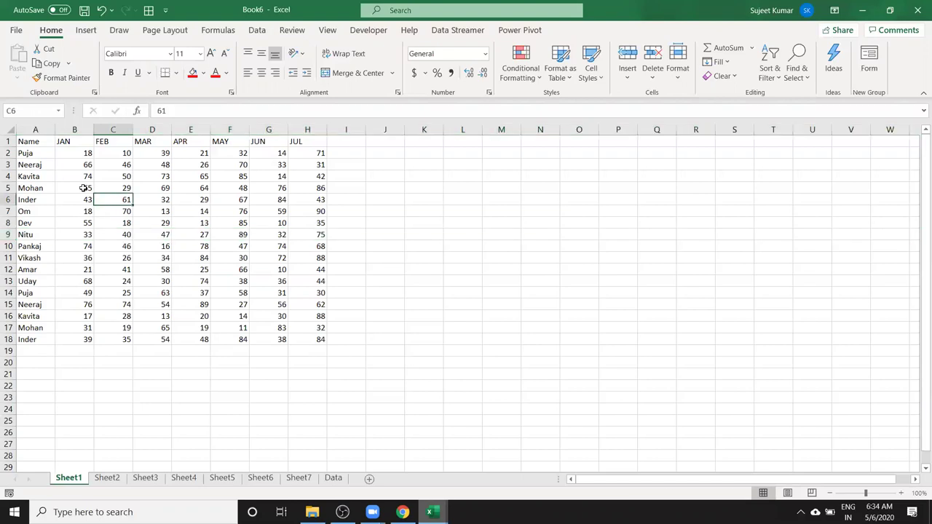
click(35, 152)
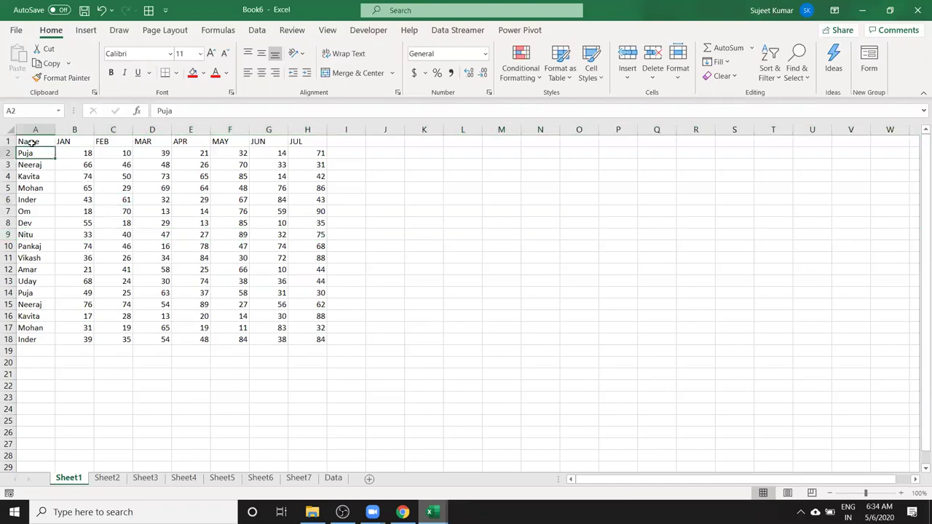
click(32, 142)
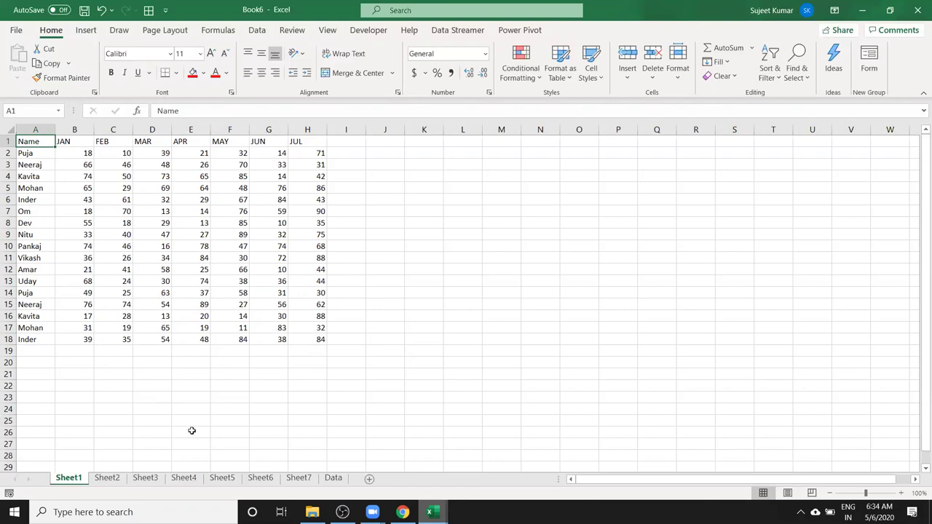
key(ctrl+Down)
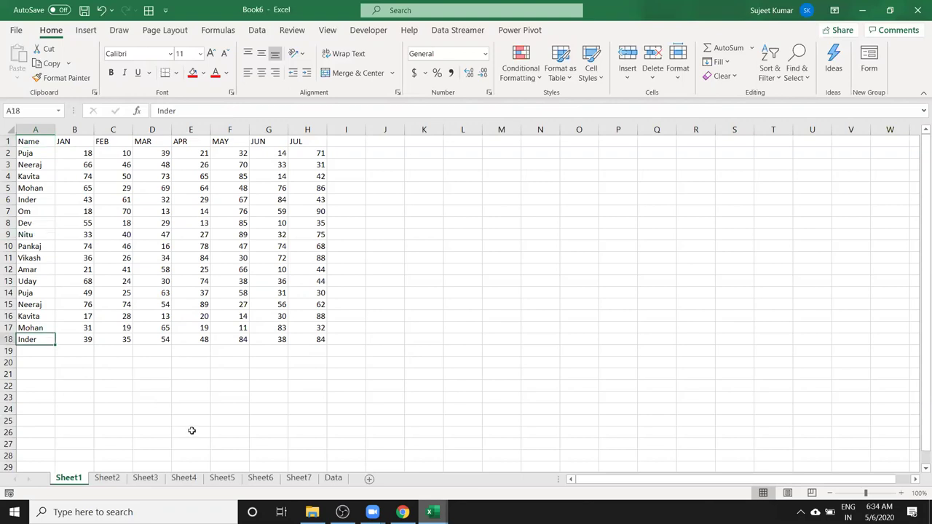
key(ctrl+Right)
key(ctrl+Up)
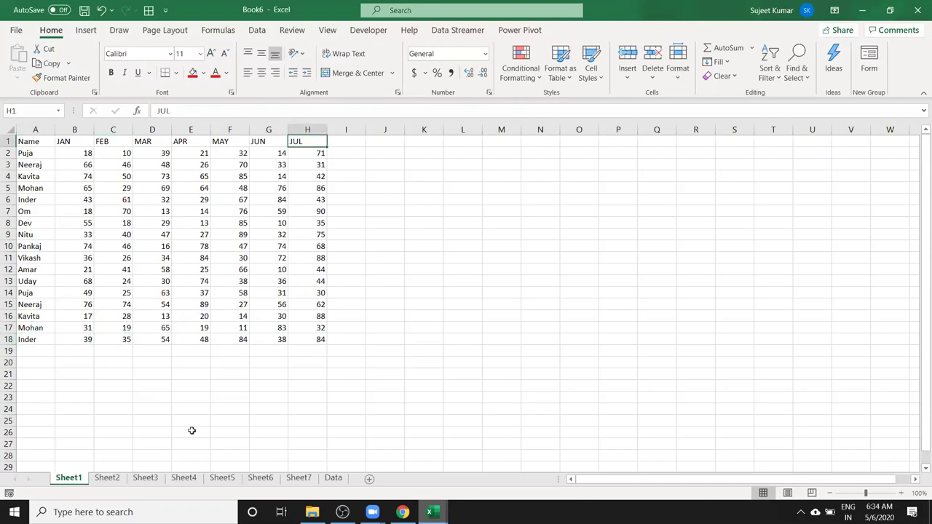
key(ctrl+Left)
key(ctrl+Down)
key(ctrl+Right)
key(ctrl+Up)
key(ctrl+Left)
key(ctrl+Down)
key(ctrl+Right)
key(ctrl+Up)
key(ctrl+Left)
key(ctrl+Down)
key(ctrl+Right)
key(ctrl+Up)
click(40, 146)
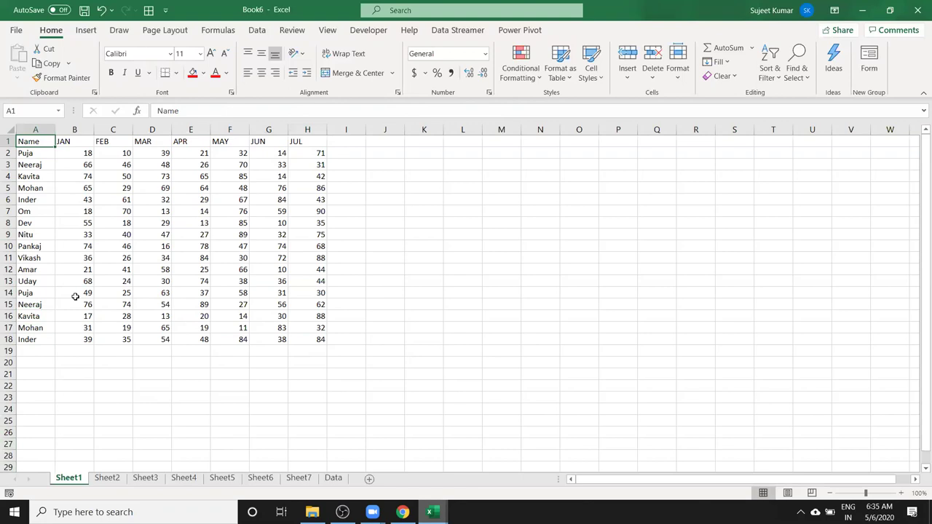
key(ctrl+shift+Right)
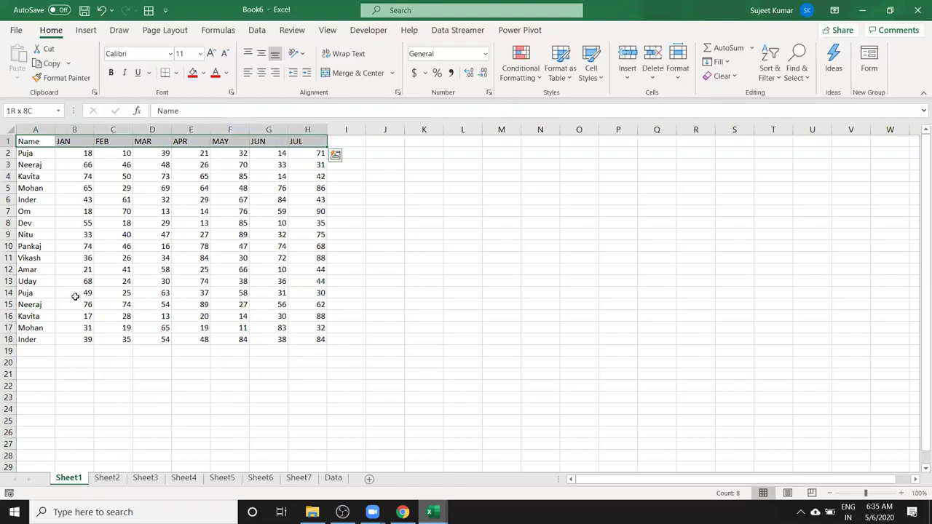
key(ctrl+shift+Down)
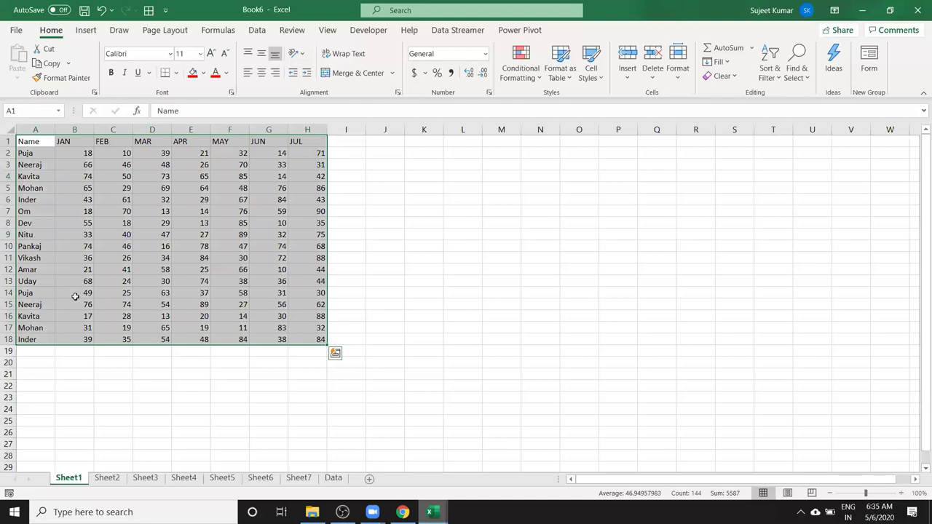
key(ctrl+Home)
key(ctrl+shift+Right)
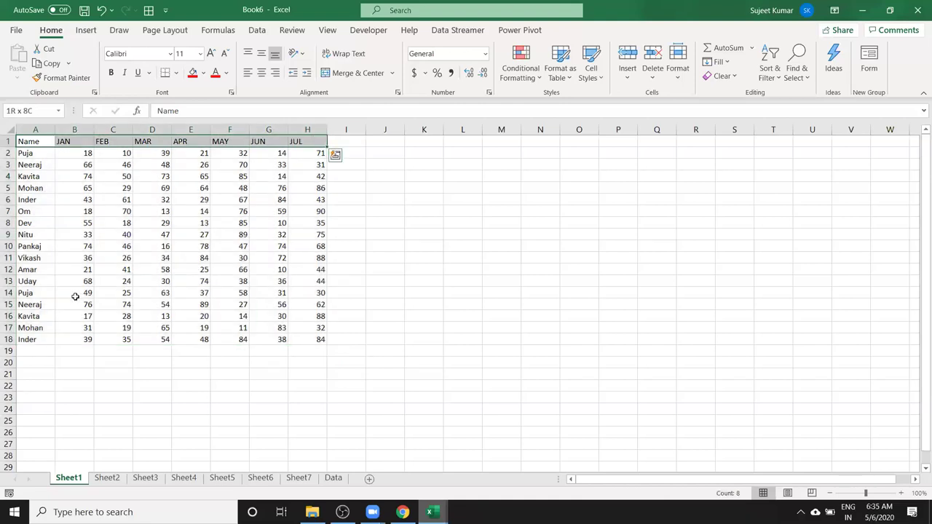
key(ctrl+shift+Down)
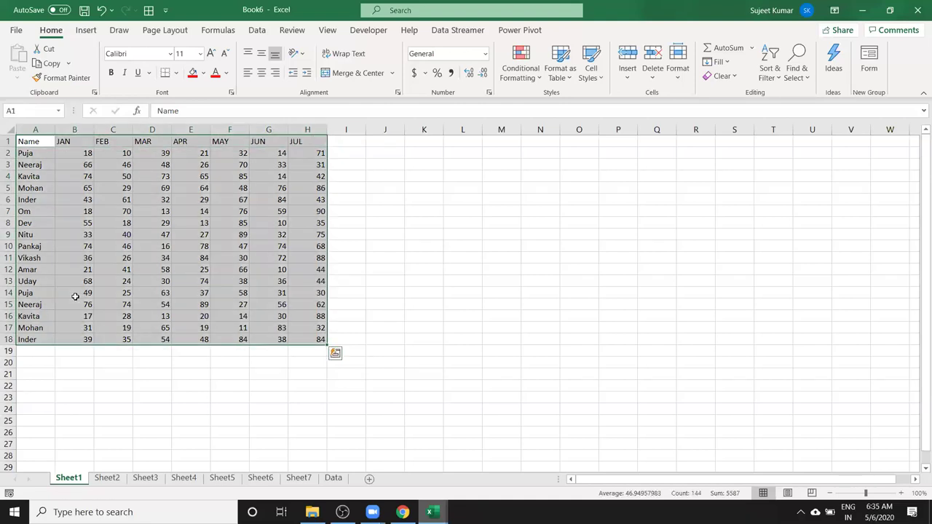
click(36, 213)
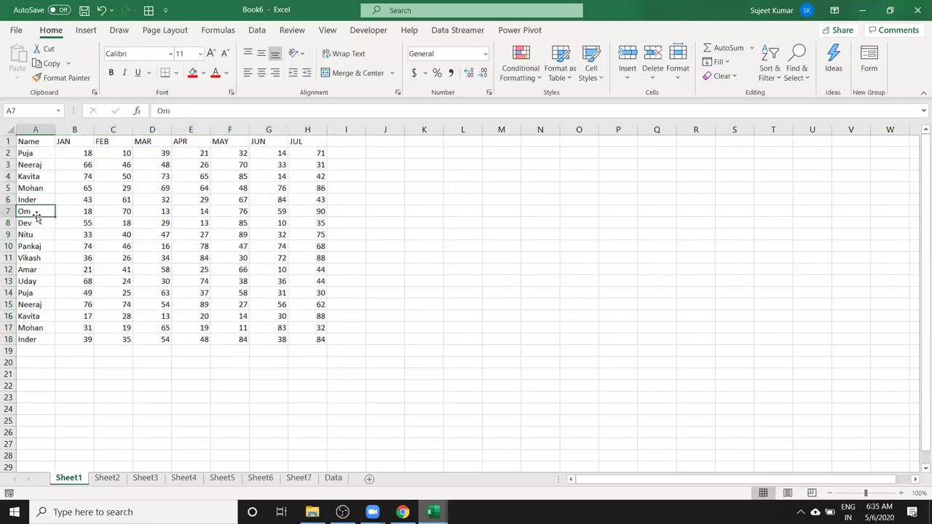
key(Delete)
key(ctrl+Up)
key(ctrl+Up)
key(ctrl+Down)
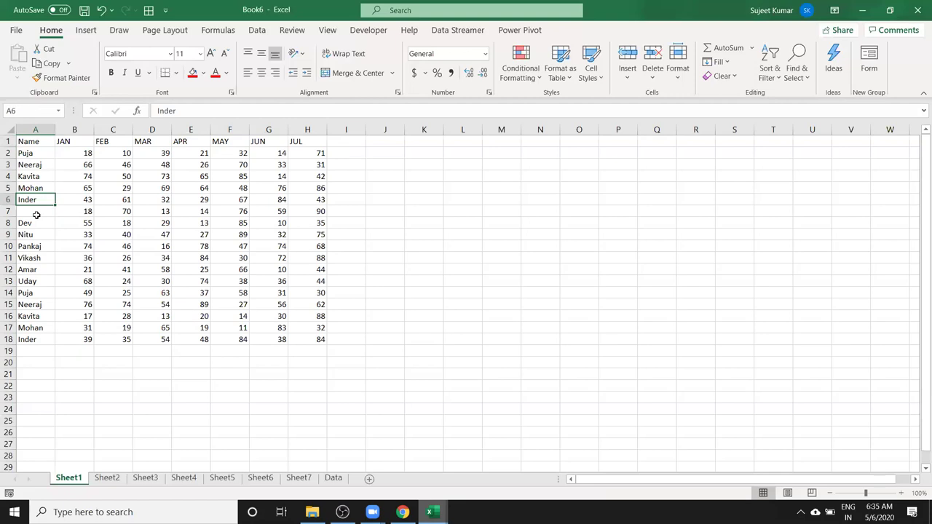
key(ctrl+z)
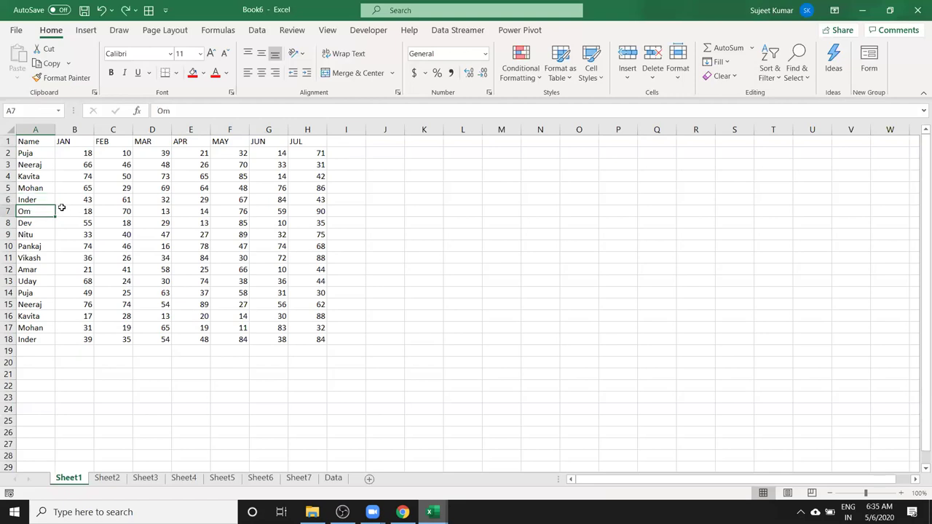
drag(53, 146, 311, 332)
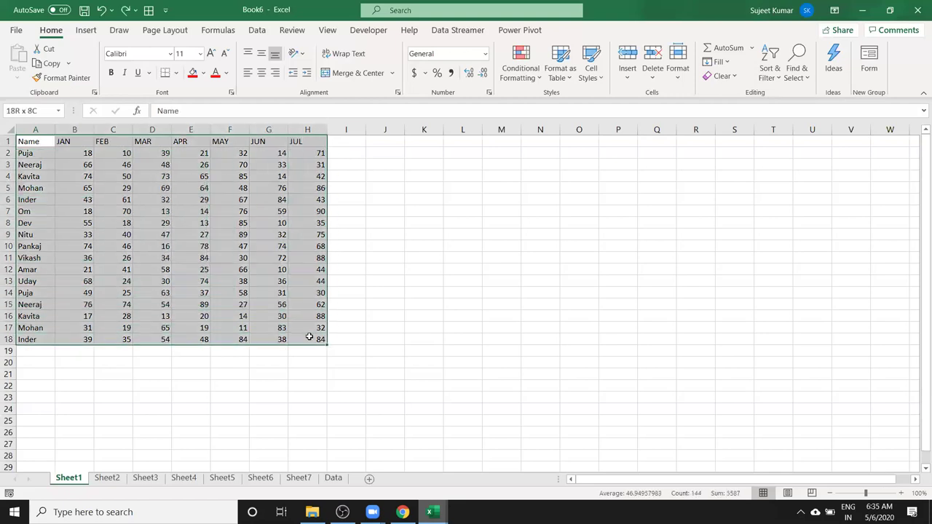
click(299, 219)
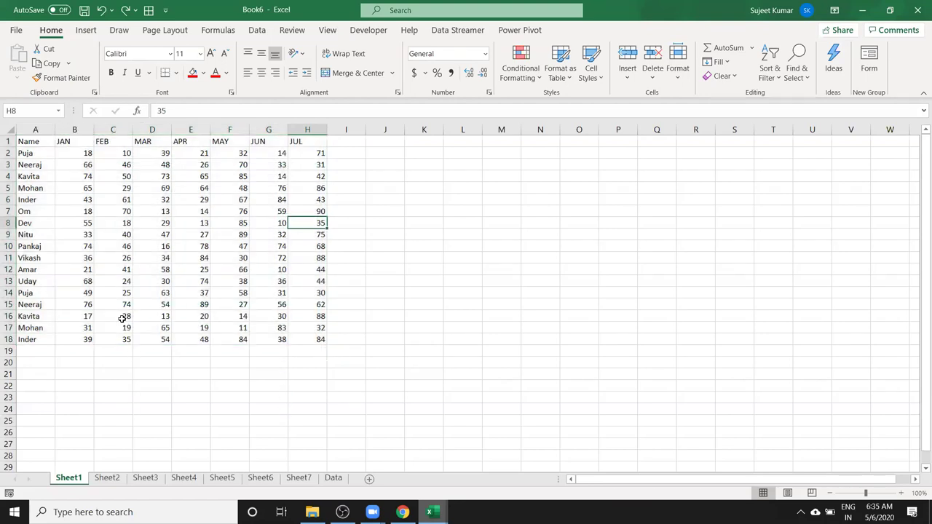
drag(77, 219, 82, 198)
click(79, 165)
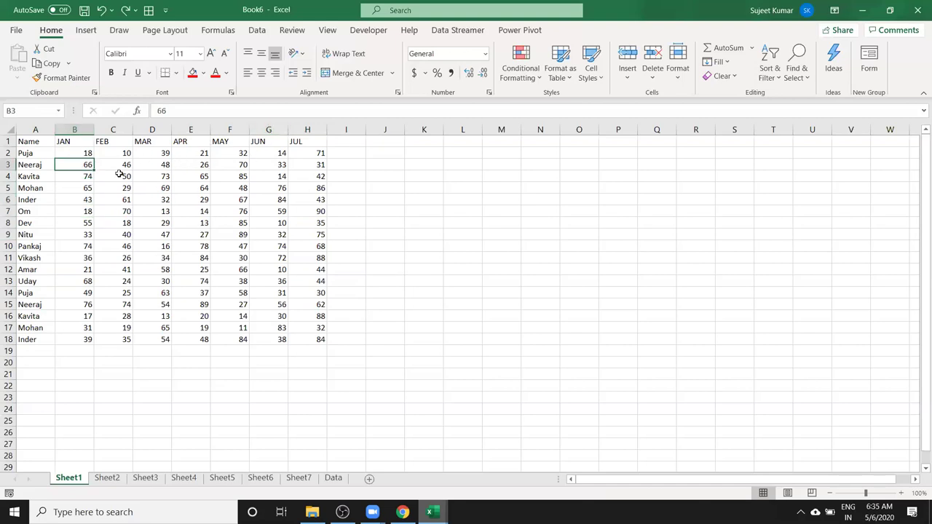
click(99, 194)
click(89, 145)
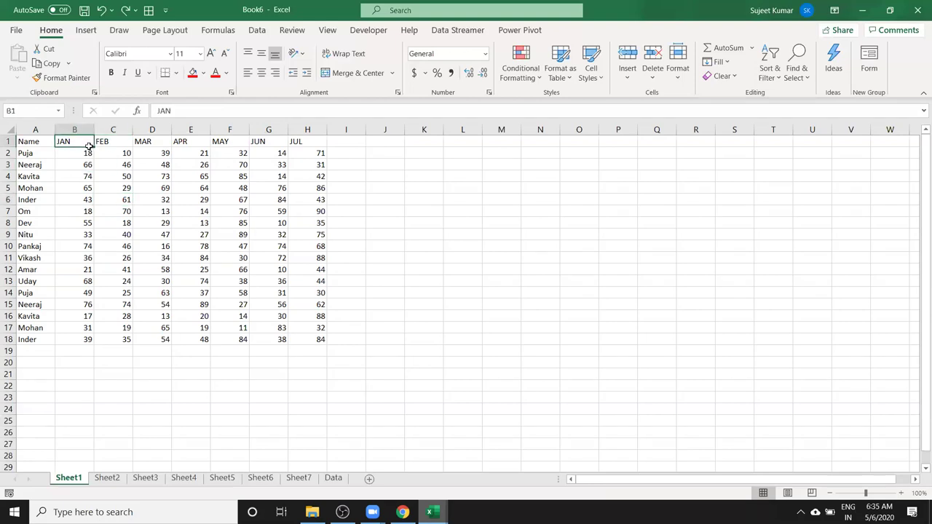
drag(88, 145, 206, 143)
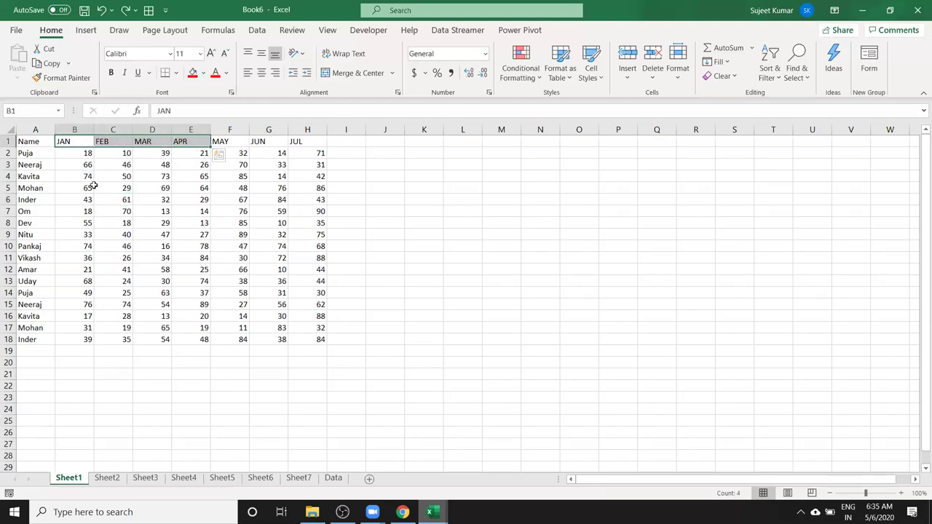
key(ctrl+q)
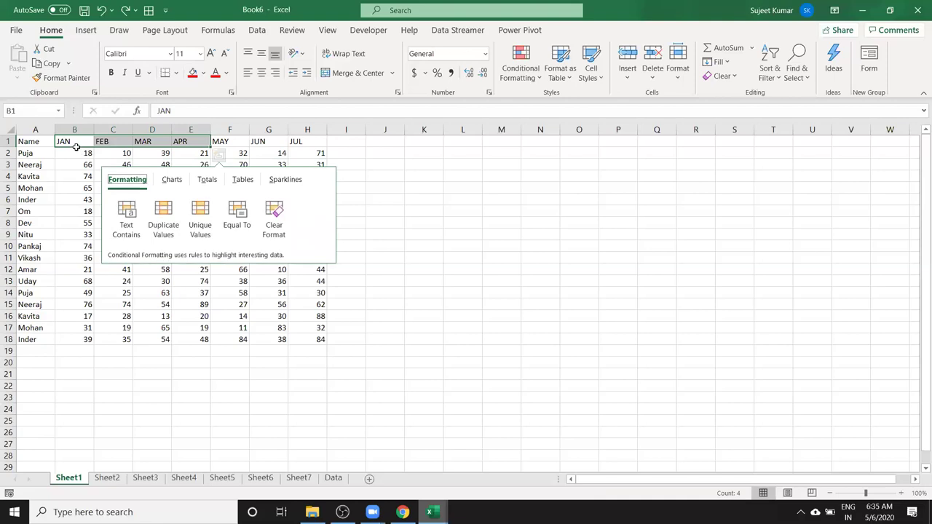
drag(76, 147, 157, 143)
ctrl+click(229, 164)
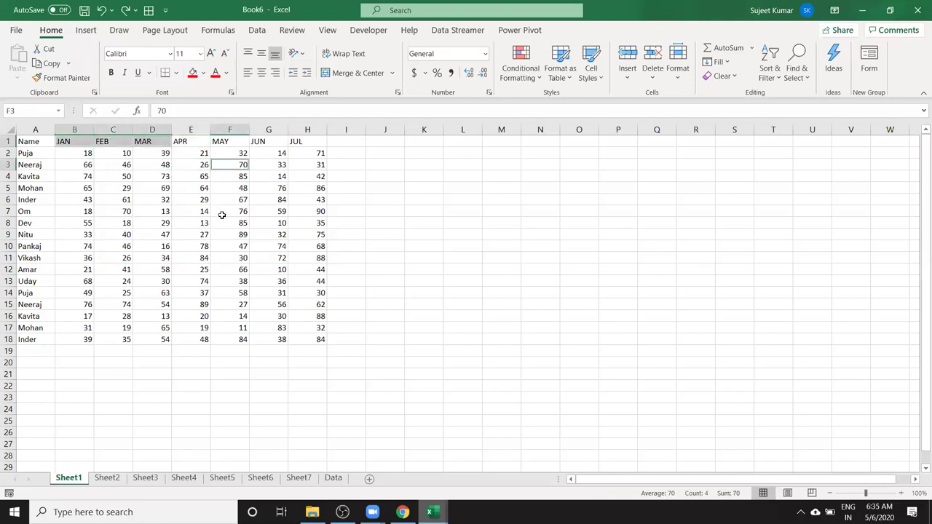
ctrl+click(230, 211)
ctrl+click(152, 235)
ctrl+click(113, 223)
drag(113, 246, 113, 257)
ctrl+click(191, 269)
drag(229, 270, 269, 235)
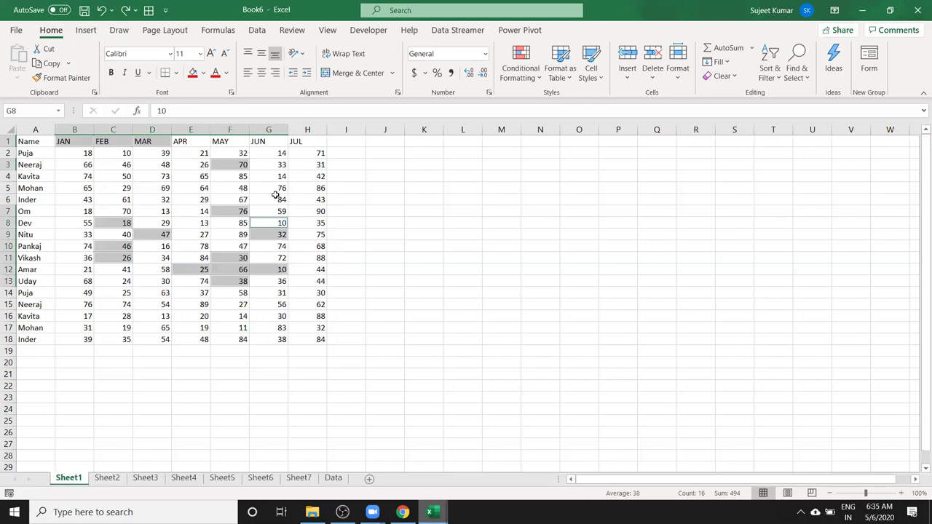
key(ctrl+c)
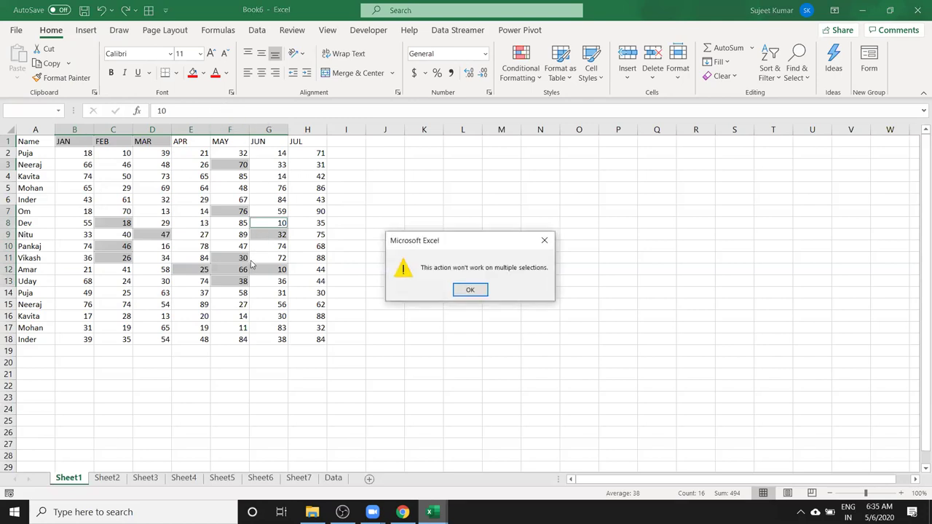
click(464, 292)
click(187, 182)
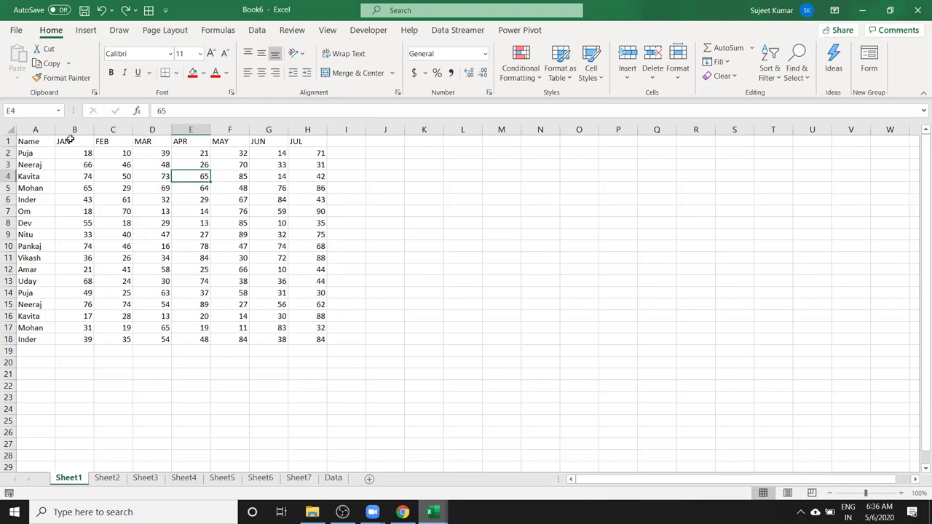
Multi-select B1:D1, B6:D6, B10:D10 and B14:D14.
drag(71, 141, 138, 136)
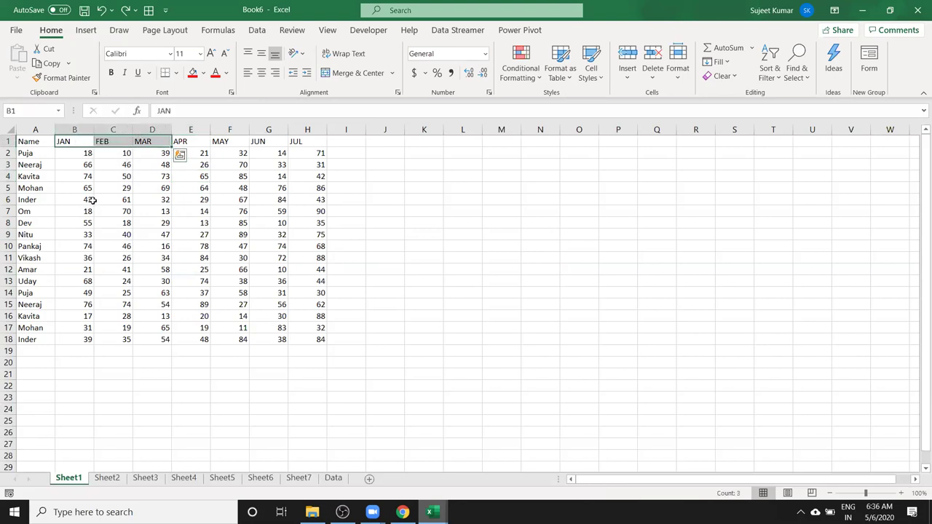
drag(84, 200, 144, 202)
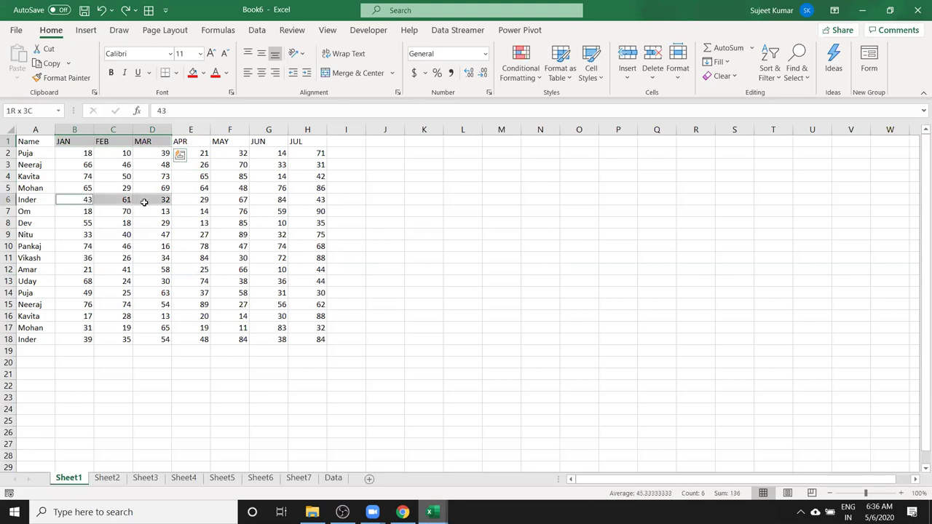
drag(86, 246, 151, 246)
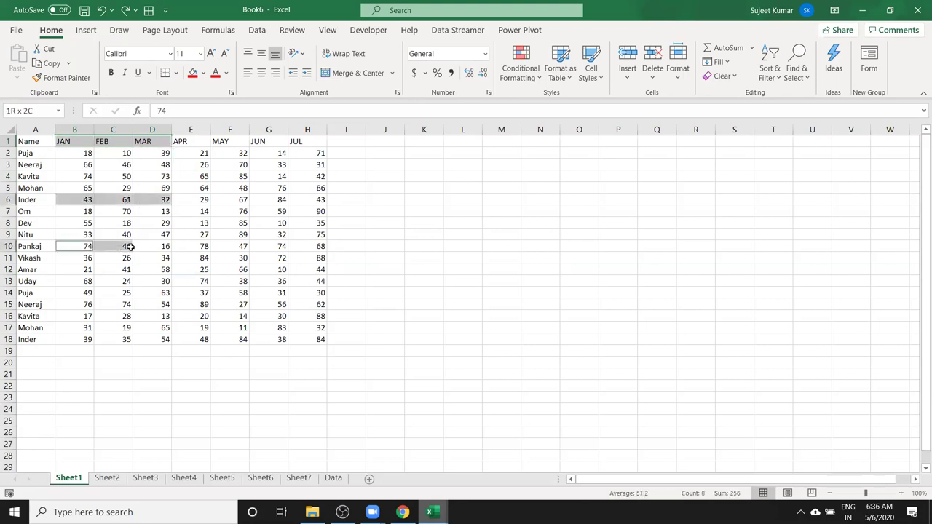
drag(77, 293, 146, 293)
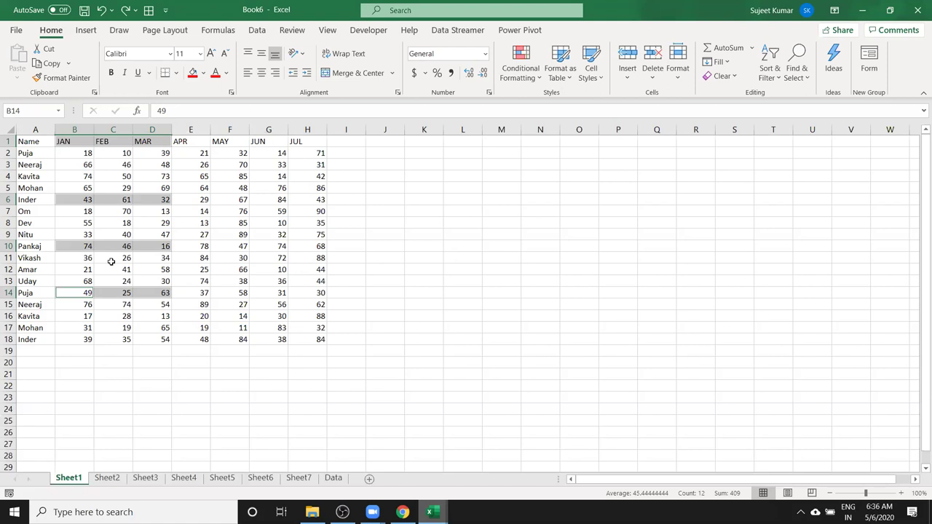
Copy the four ranges and paste them into L1:N4.
key(ctrl+c)
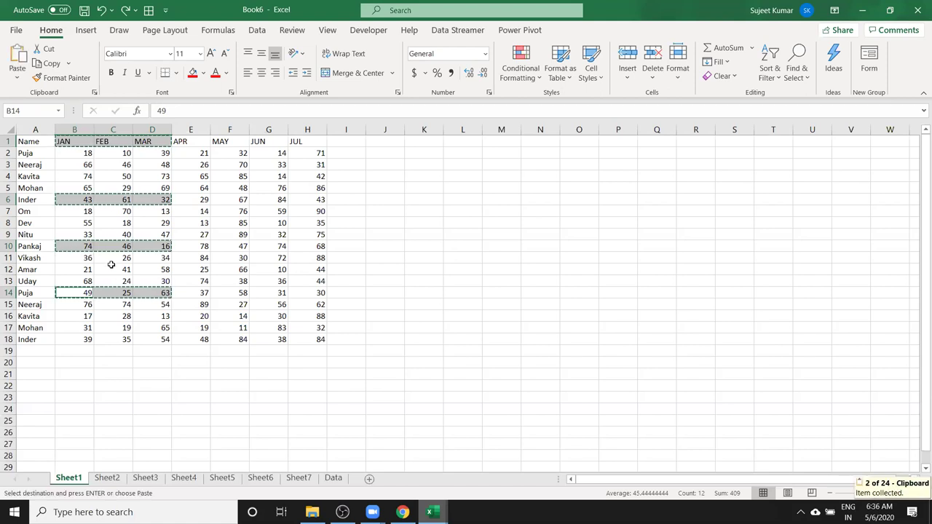
click(457, 142)
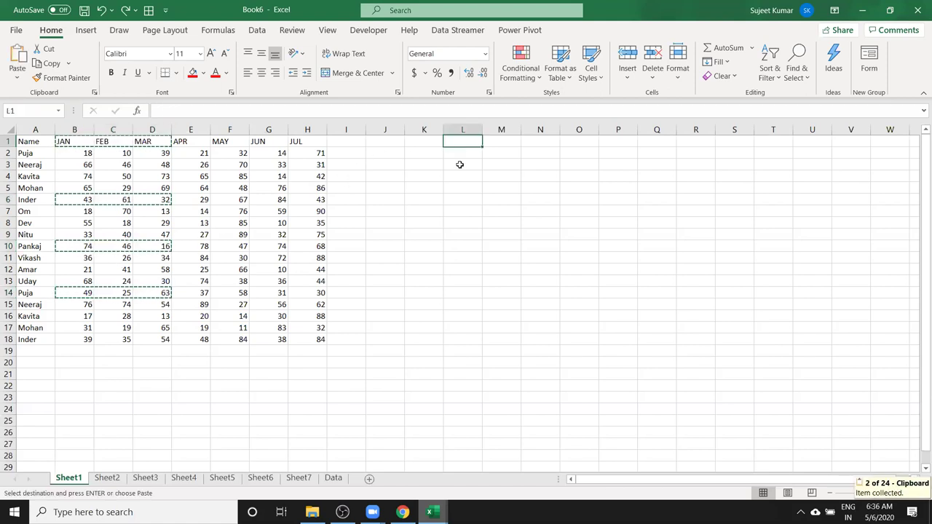
key(ctrl+v)
key(ctrl)
key(Escape)
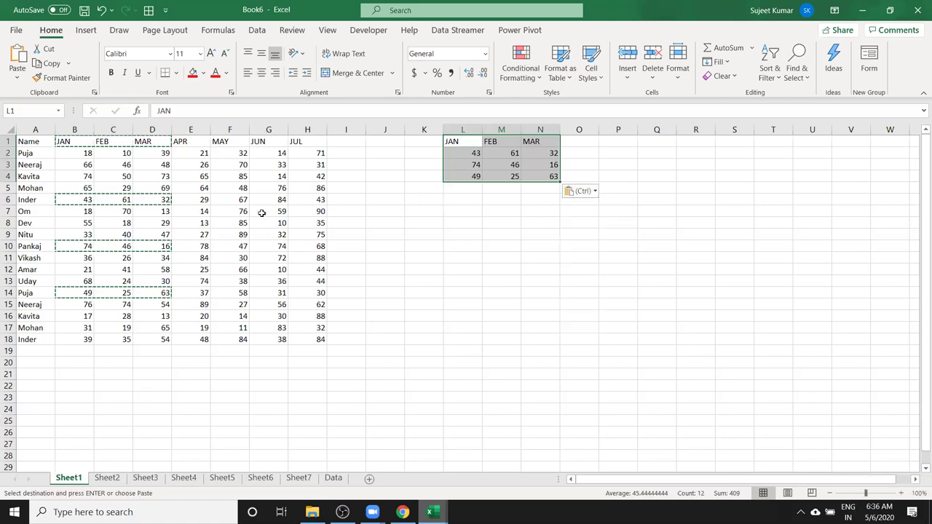
key(Escape)
drag(77, 141, 145, 143)
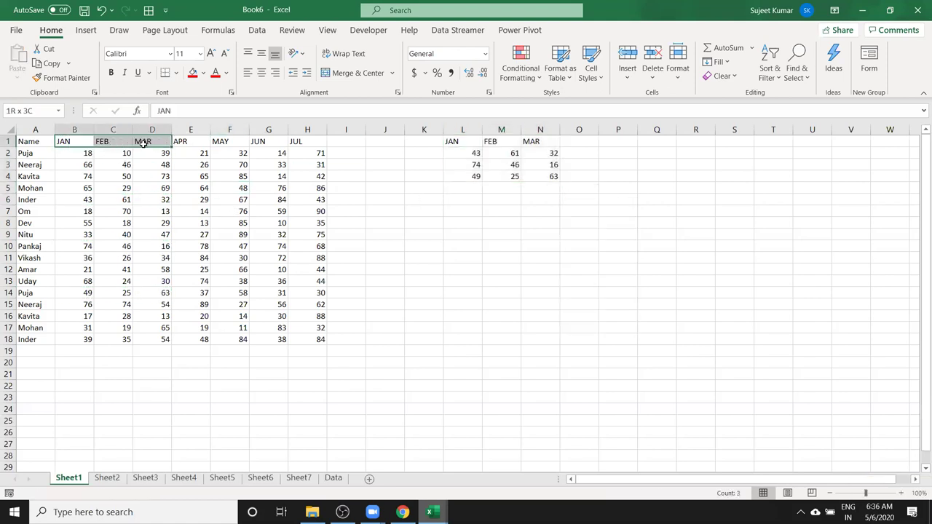
ctrl+drag(73, 188, 146, 190)
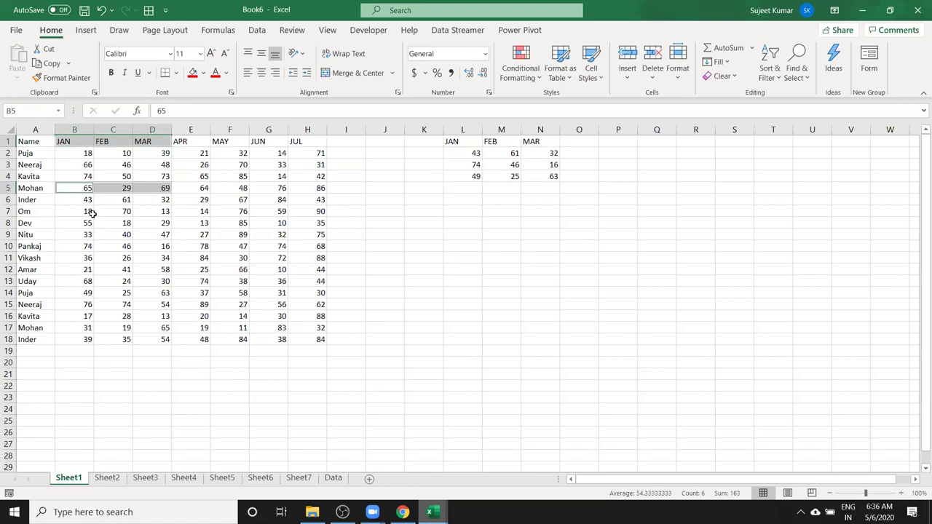
ctrl+drag(66, 225, 135, 224)
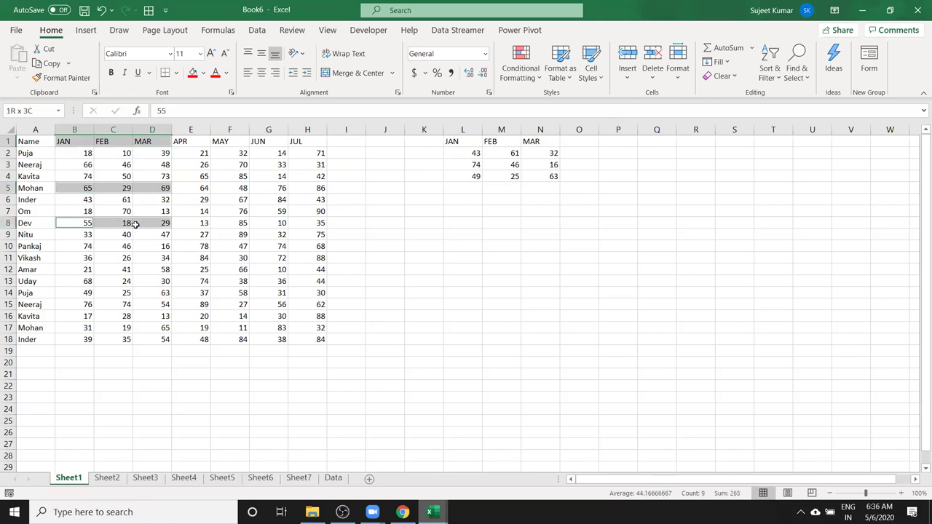
ctrl+click(82, 260)
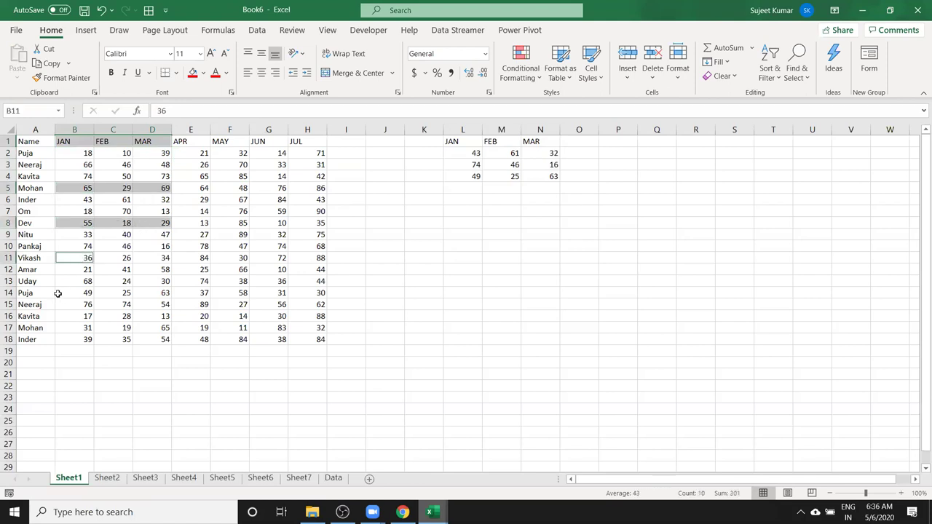
key(ctrl+c)
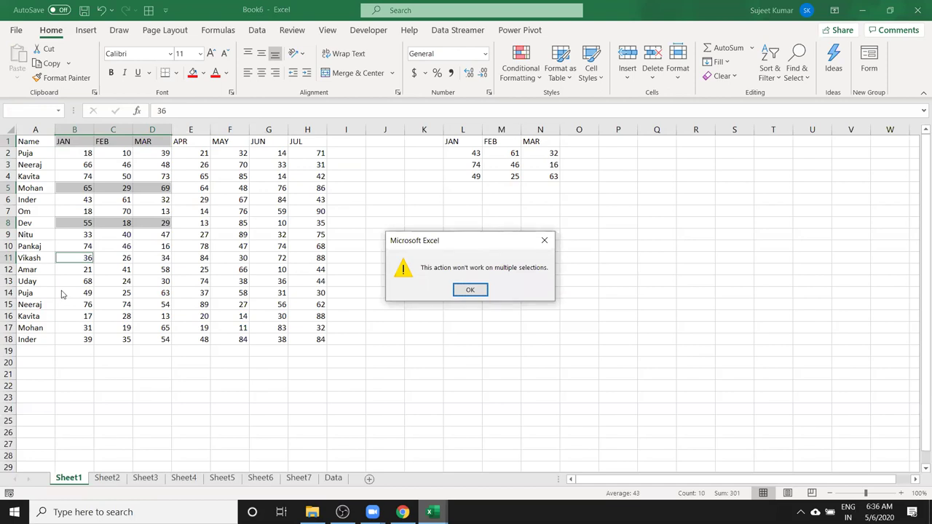
key(Return)
click(78, 157)
key(ctrl+c)
drag(78, 158, 82, 212)
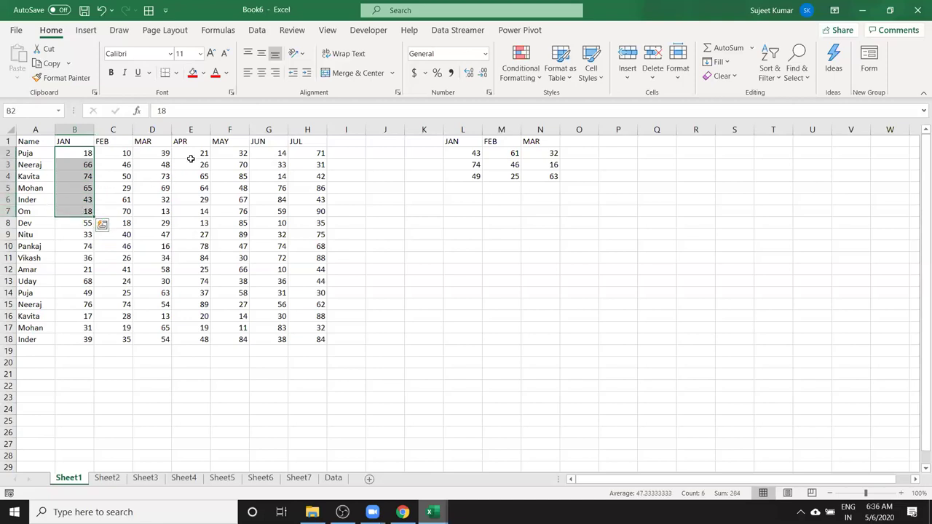
Add E2:E7 and G2:G7 to the selection, copy, and paste into L6:N11.
drag(189, 154, 199, 213)
drag(268, 155, 274, 212)
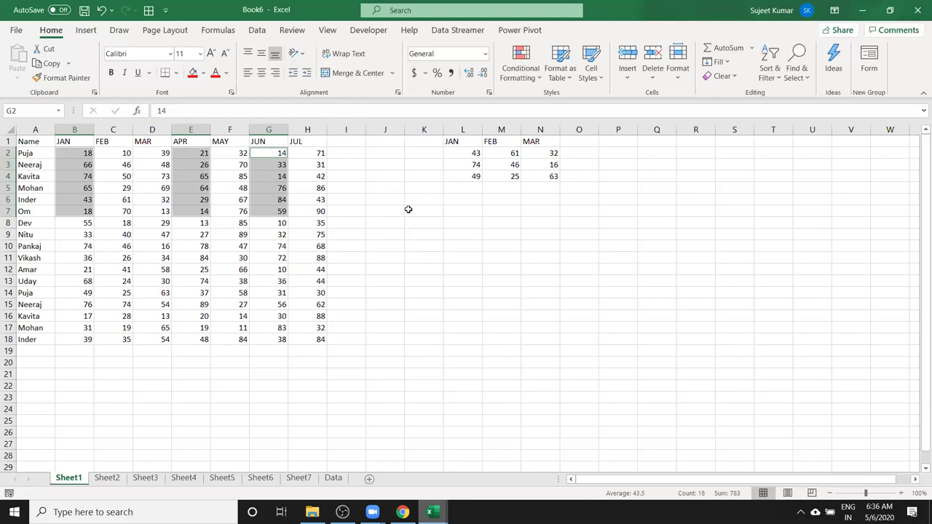
key(ctrl+c)
click(465, 197)
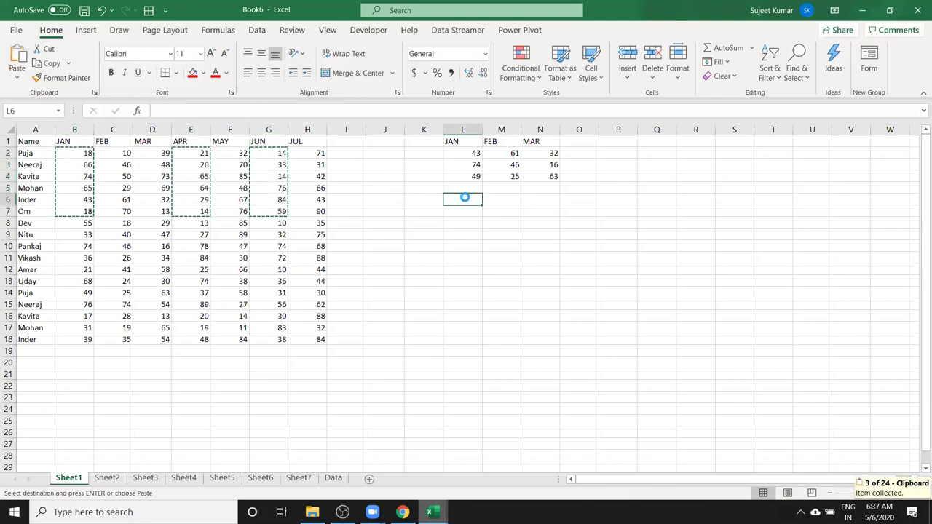
key(ctrl+v)
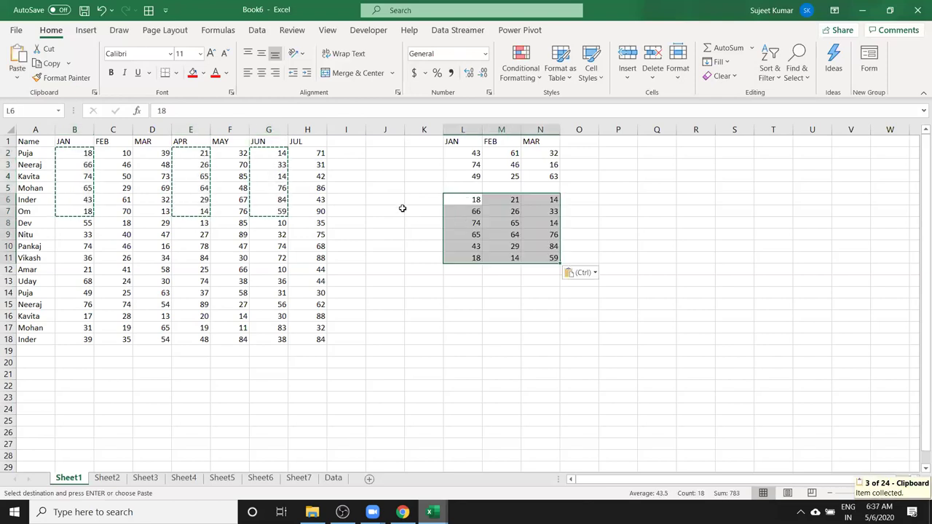
click(392, 193)
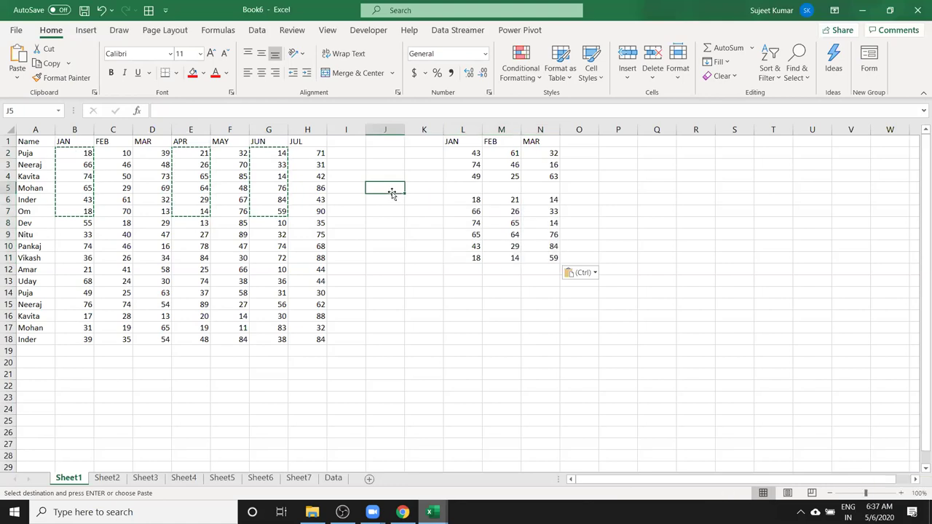
key(Escape)
Clear all contents of columns L through N.
drag(457, 129, 532, 125)
key(Delete)
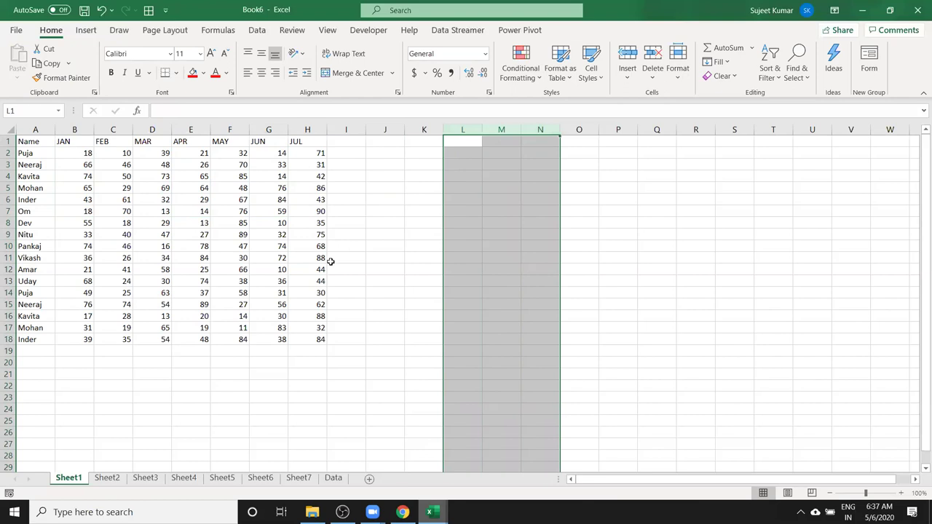
click(330, 261)
Look through Sheet2 and Sheet3, ending on Sheet2's cell A1.
click(102, 481)
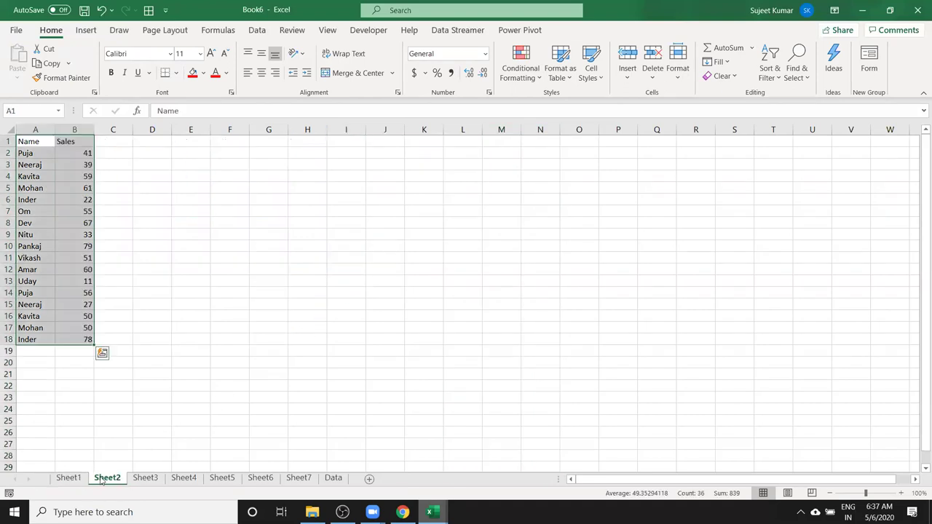
click(113, 316)
click(149, 481)
click(113, 481)
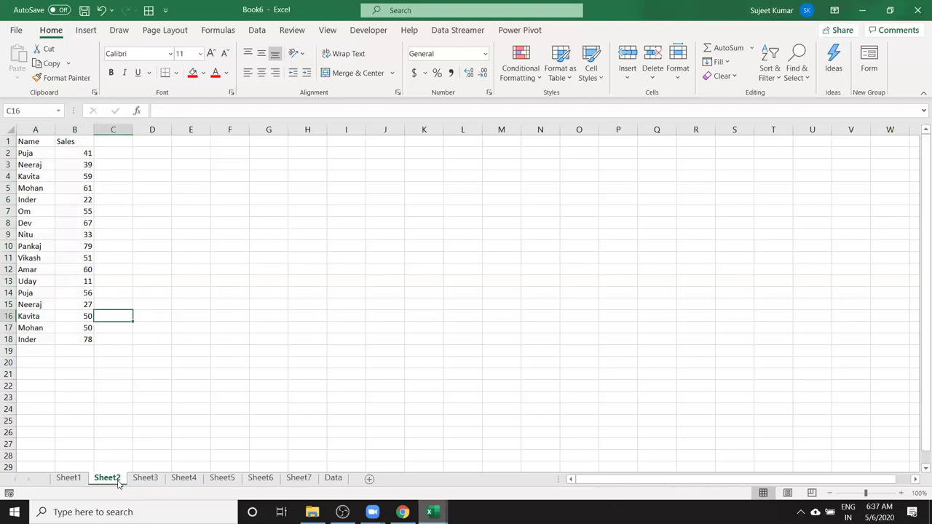
click(32, 143)
Copy Sheet2's A1:B18 Name/Sales table with Sheet3 grouped, then return to Sheet1.
drag(49, 166, 73, 339)
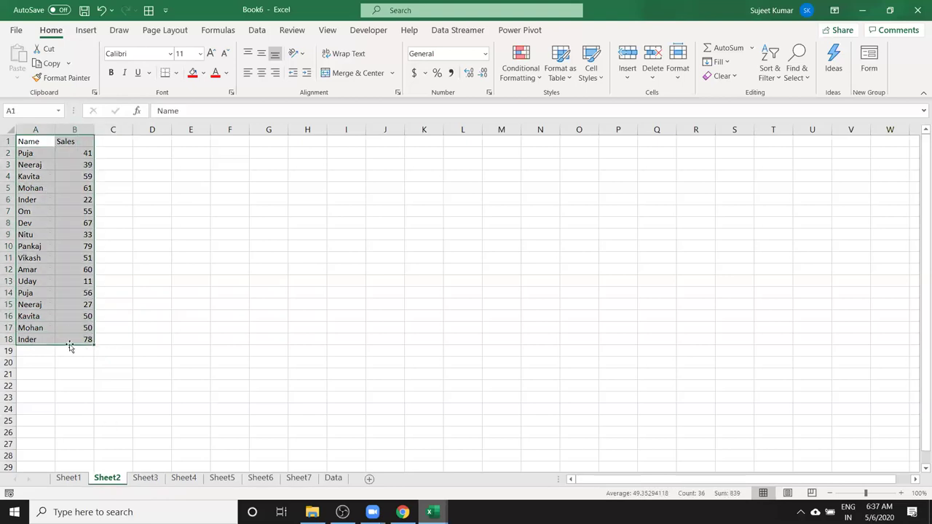
ctrl+click(145, 479)
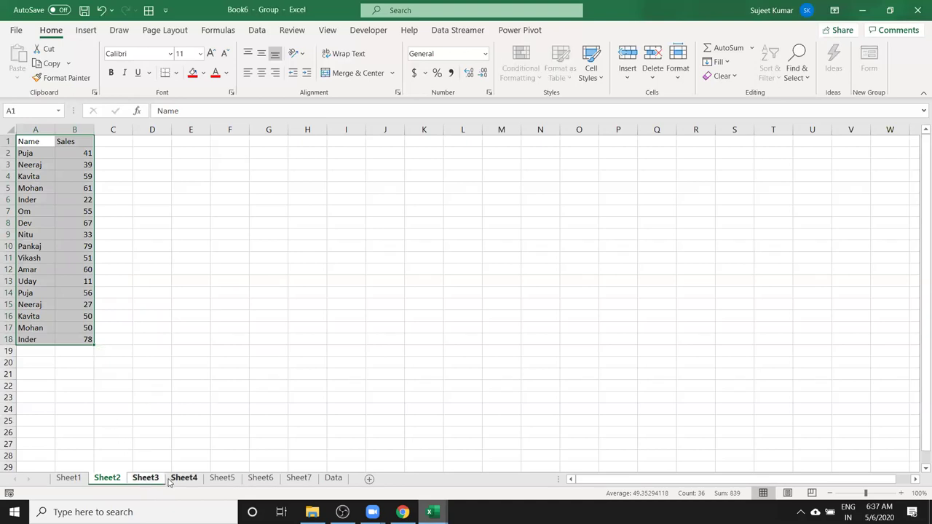
key(ctrl+c)
click(68, 478)
Try pasting at N1 on Sheet1 and dismiss the 'Multiple selection usage is not valid' error.
click(554, 149)
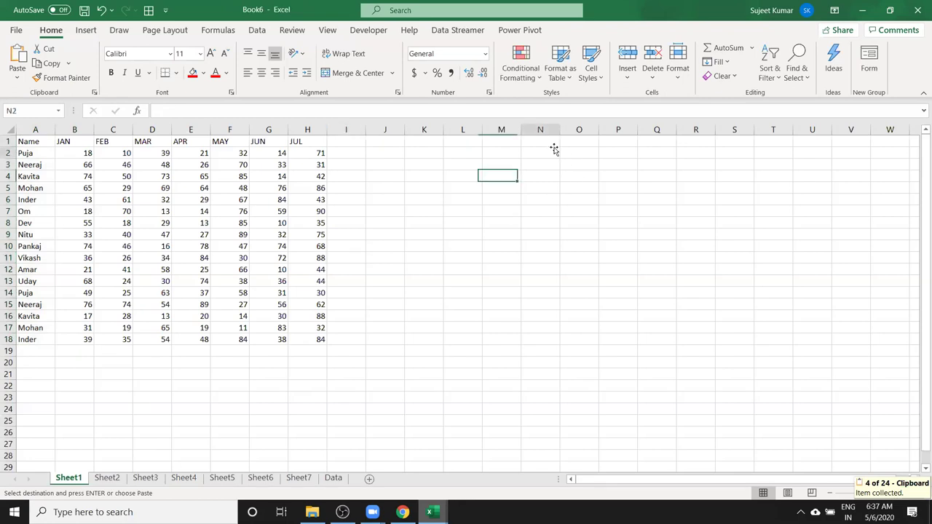
click(541, 141)
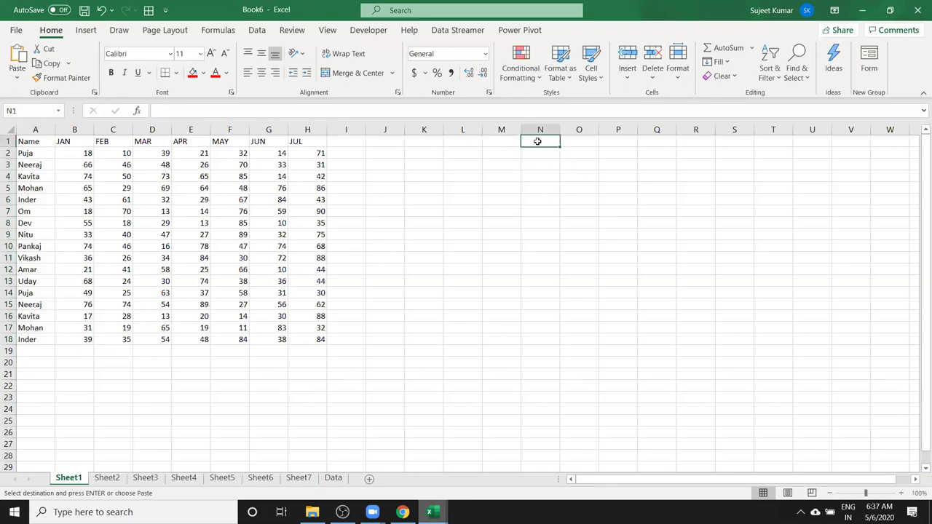
key(ctrl+v)
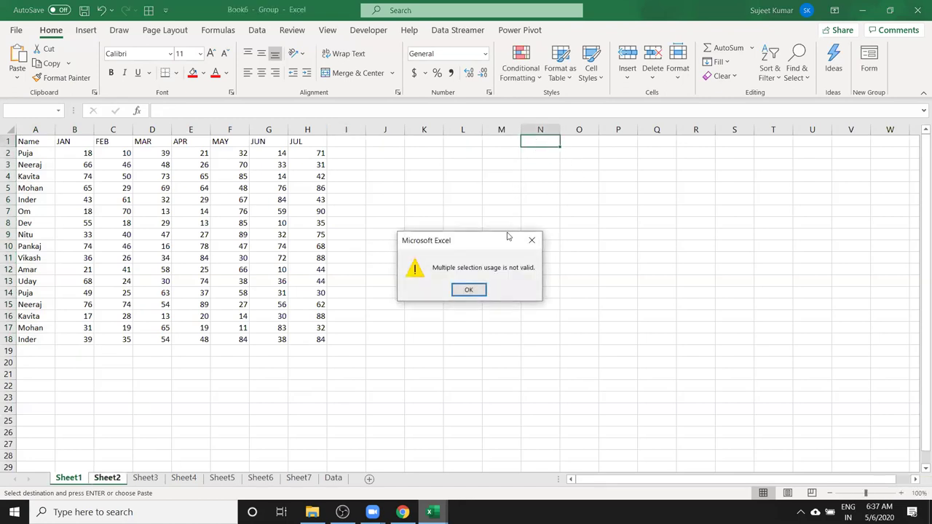
click(469, 290)
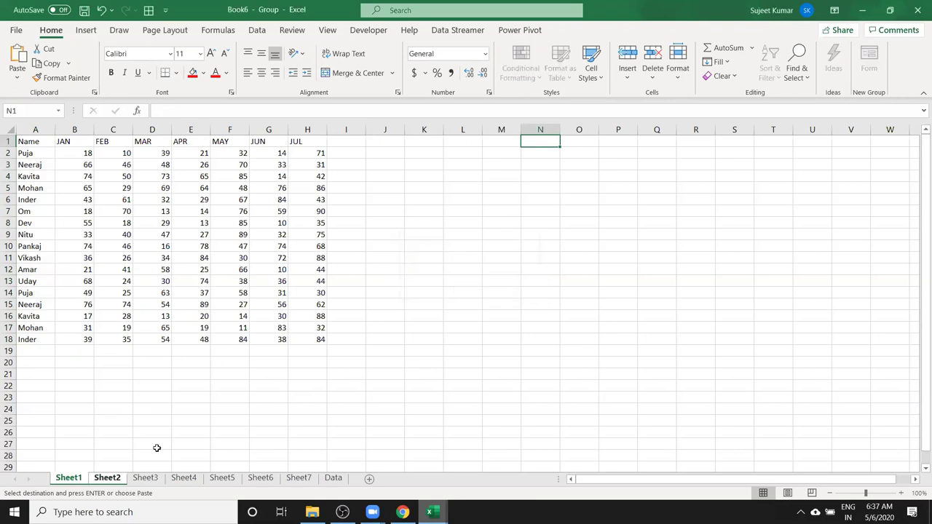
Paste the Name/Sales table into Sheet5 starting at K1.
click(223, 477)
click(410, 146)
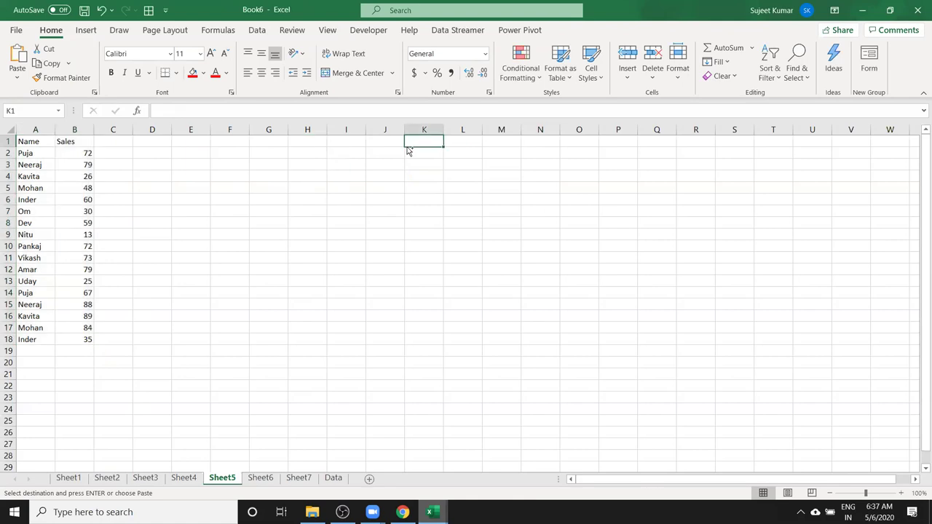
key(ctrl+v)
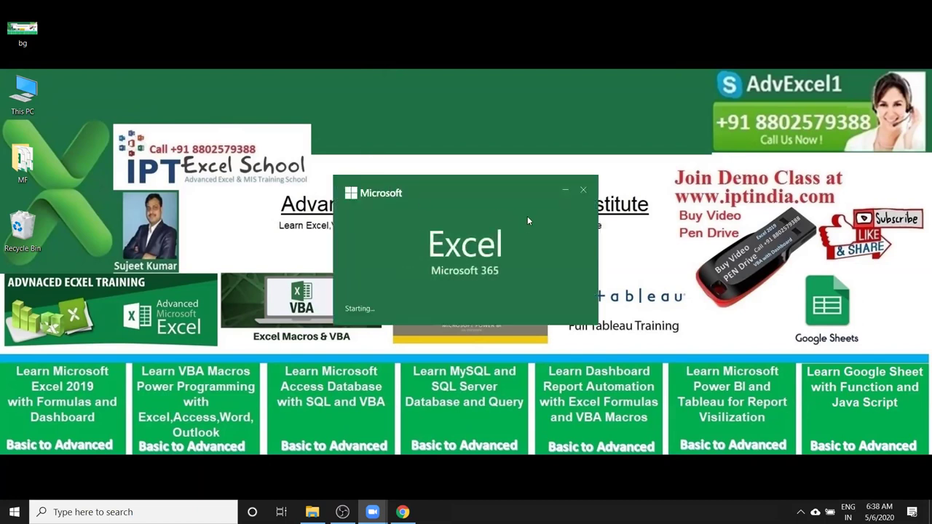
View the recovered Book4 Sales sheet and SO wise Sales chart, then minimize Excel.
click(567, 190)
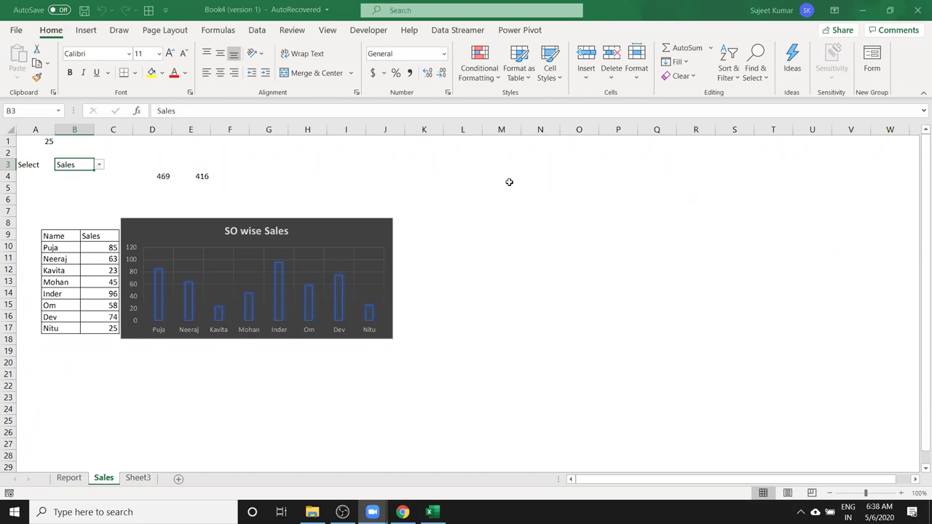
click(509, 183)
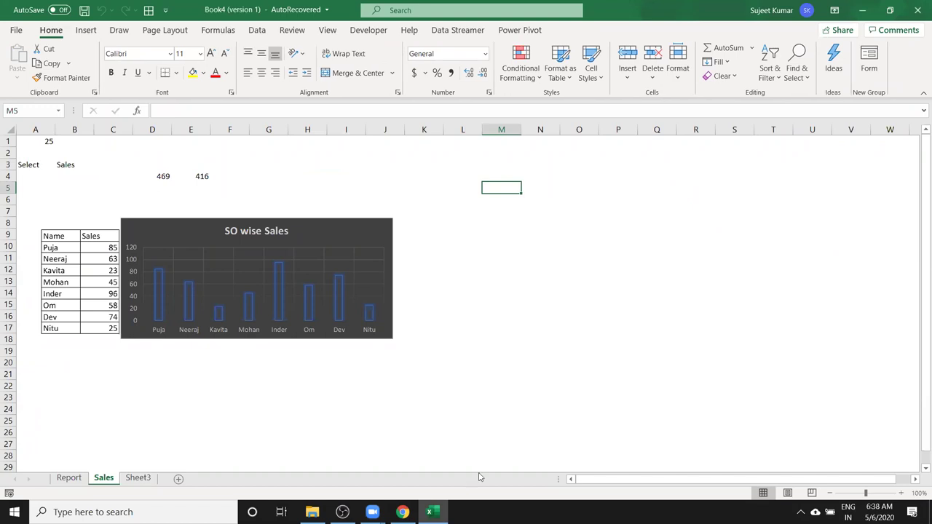
click(862, 9)
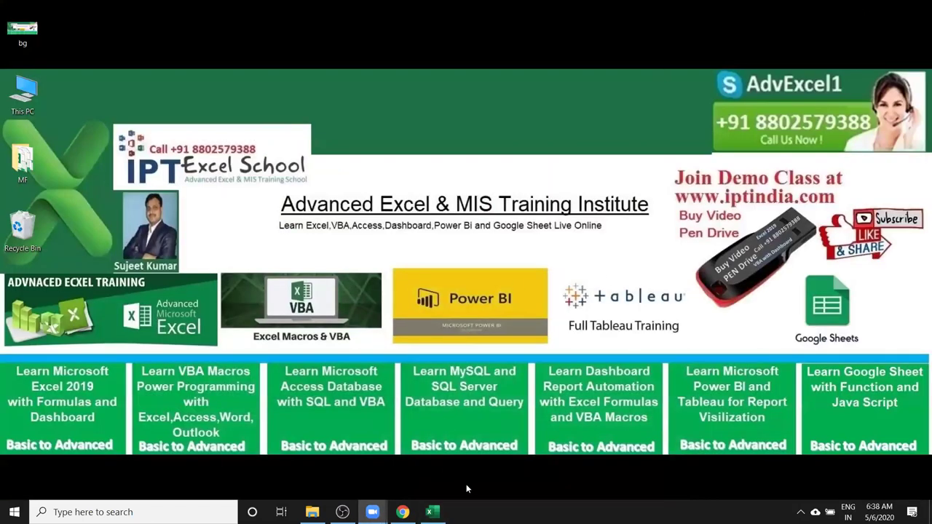
Bring up and minimize the OBS window, then choose End in Zoom to get the end-or-leave prompt.
click(342, 512)
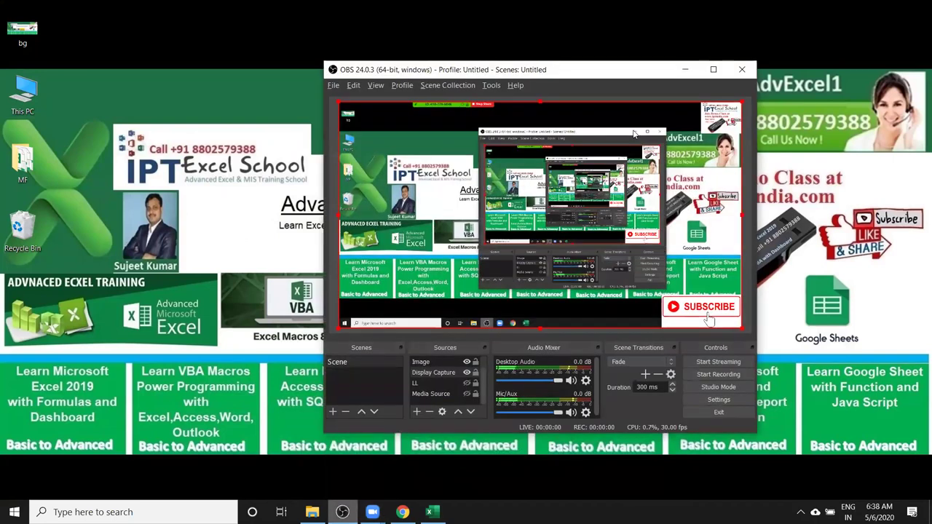
click(685, 69)
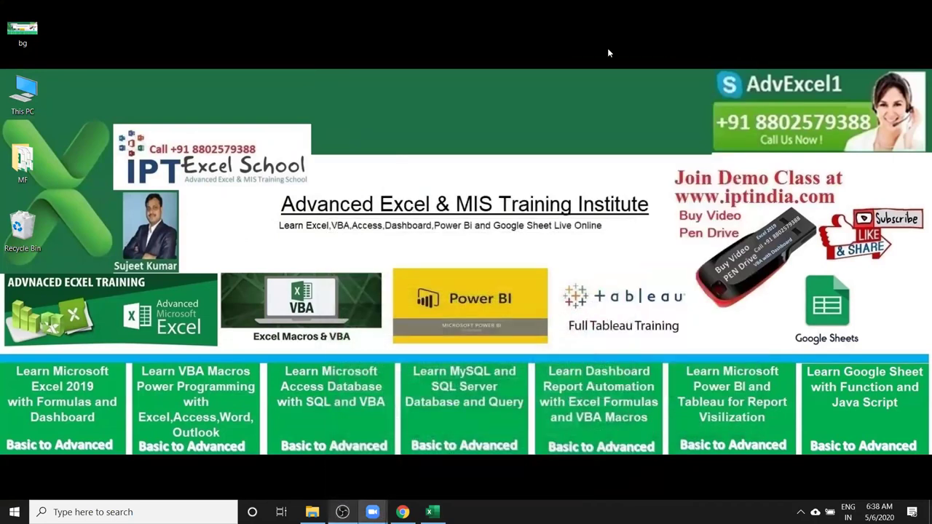
click(607, 48)
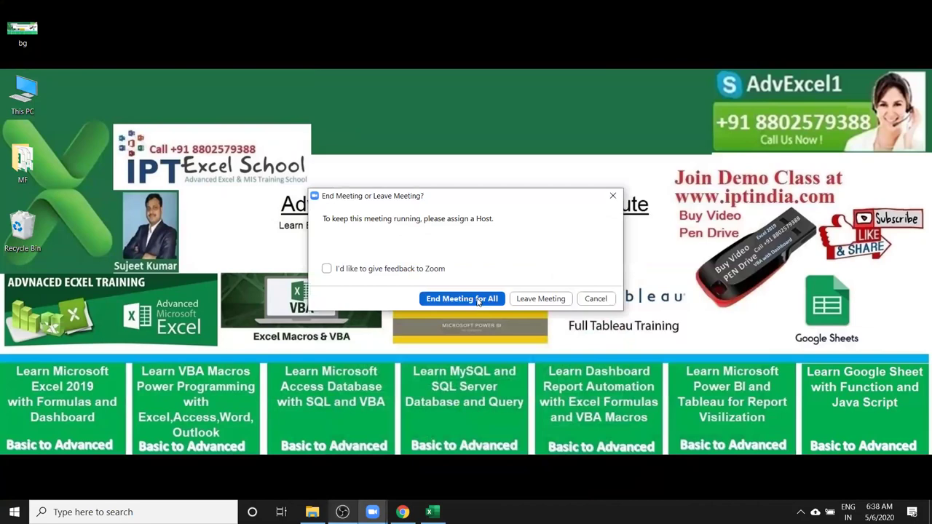